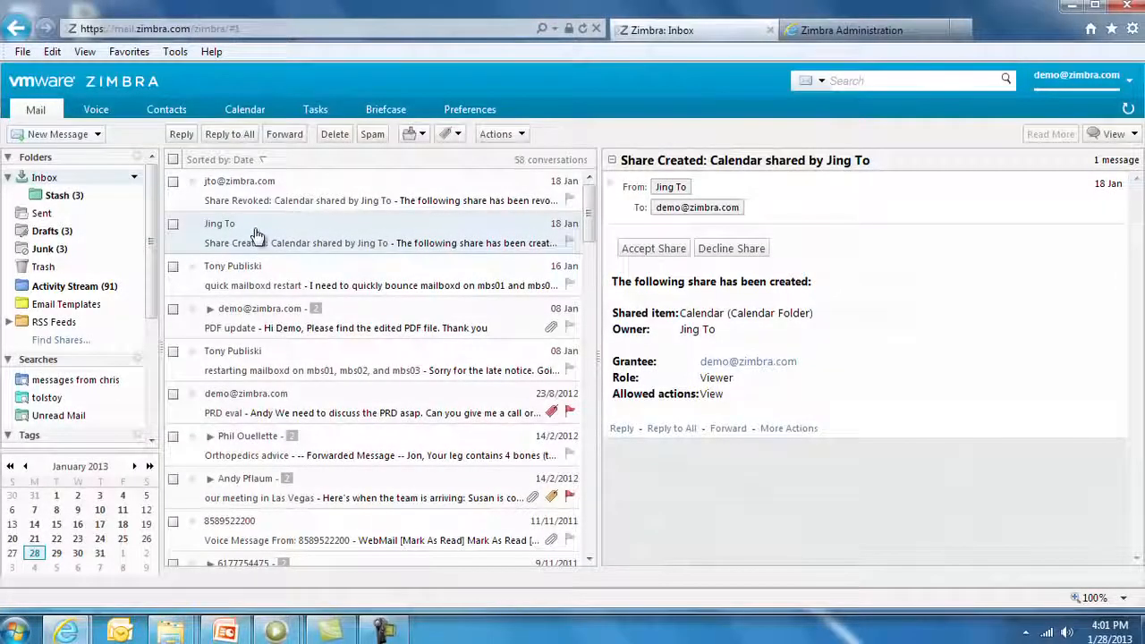
Select the quick mailboxd restart conversation together with the already selected Share Created conversation.
{"action": "left_click", "coordinate": [259, 285], "text": "ctrl"}
{"action": "left_click_drag", "start_coordinate": [258, 284], "coordinate": [338, 264]}
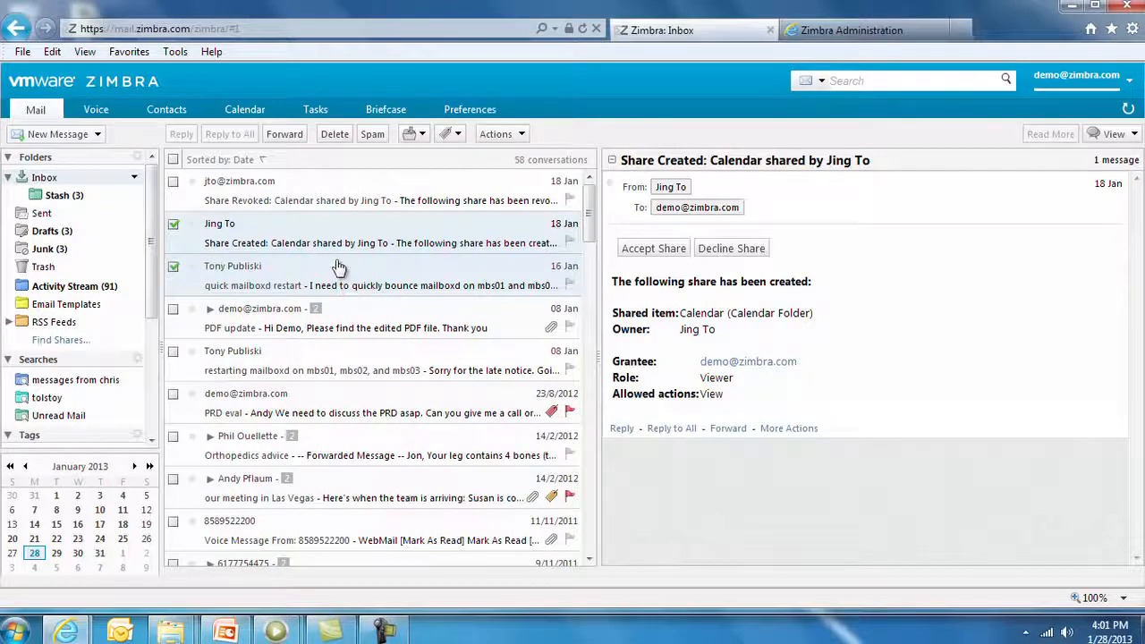
Open the quick mailboxd restart email in message view and place the reading pane at the bottom.
{"action": "left_click", "coordinate": [1133, 136]}
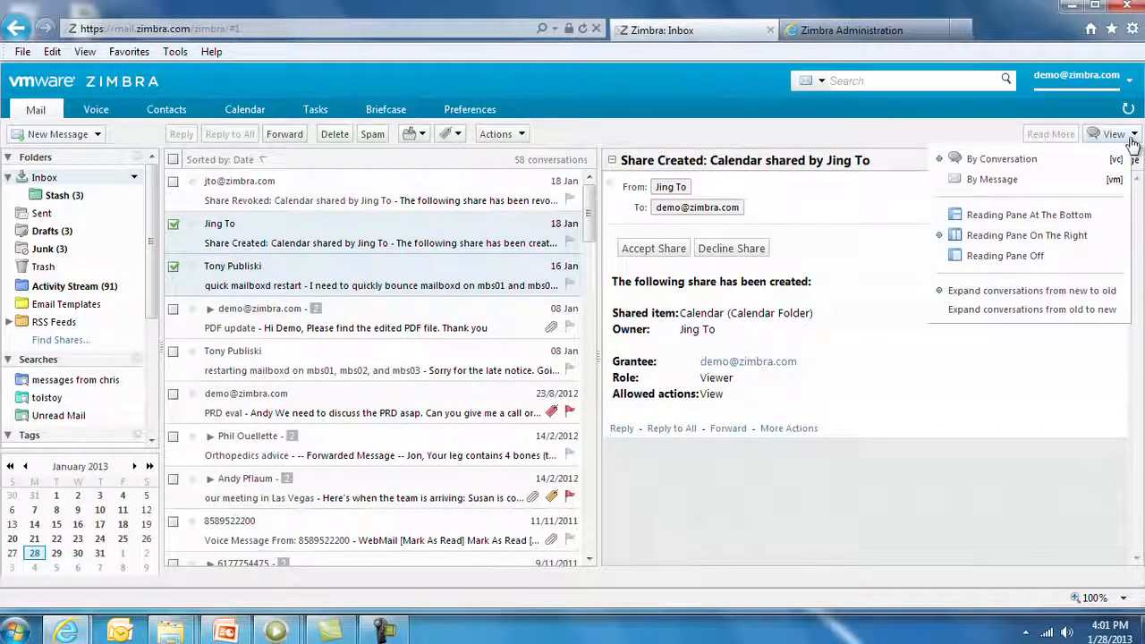
{"action": "left_click", "coordinate": [1054, 181]}
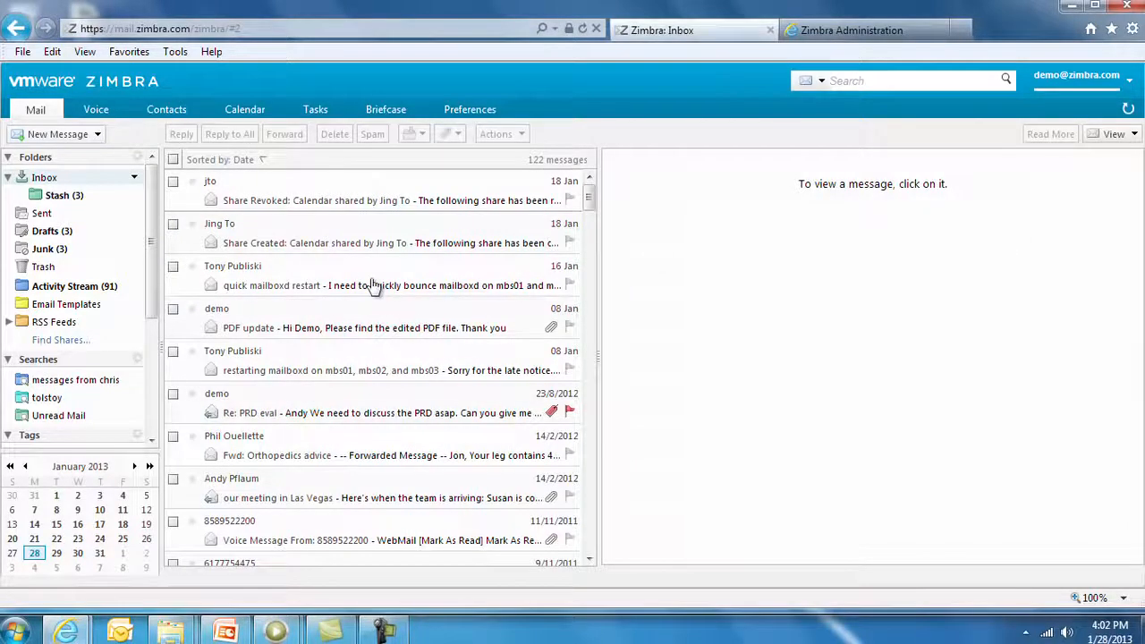
{"action": "left_click", "coordinate": [374, 285]}
{"action": "left_click", "coordinate": [1115, 134]}
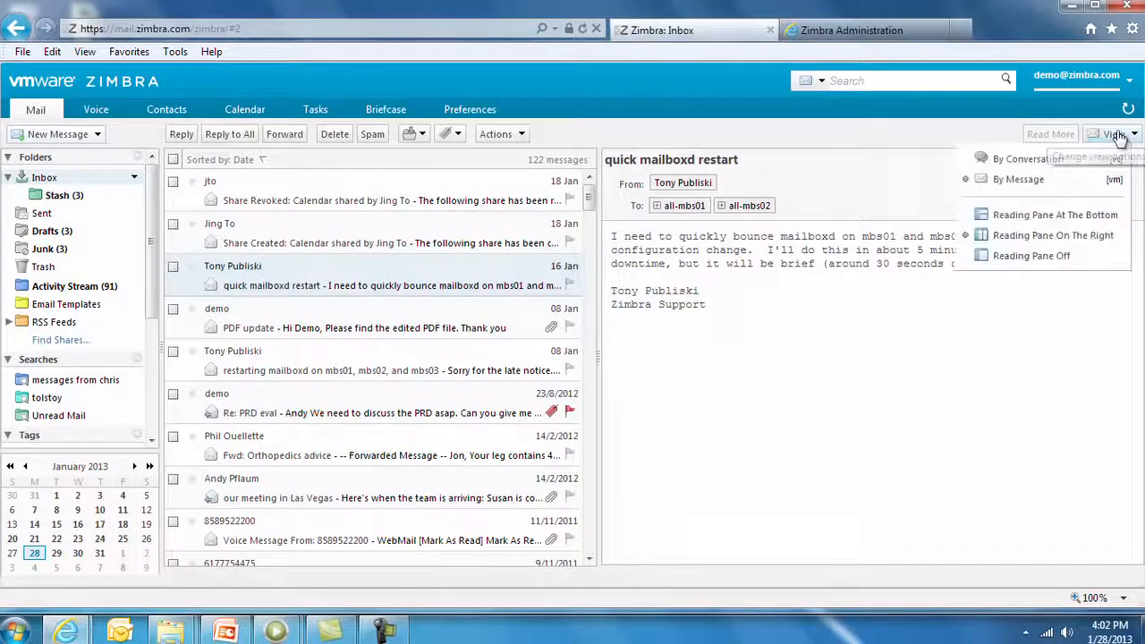
{"action": "left_click", "coordinate": [1046, 217]}
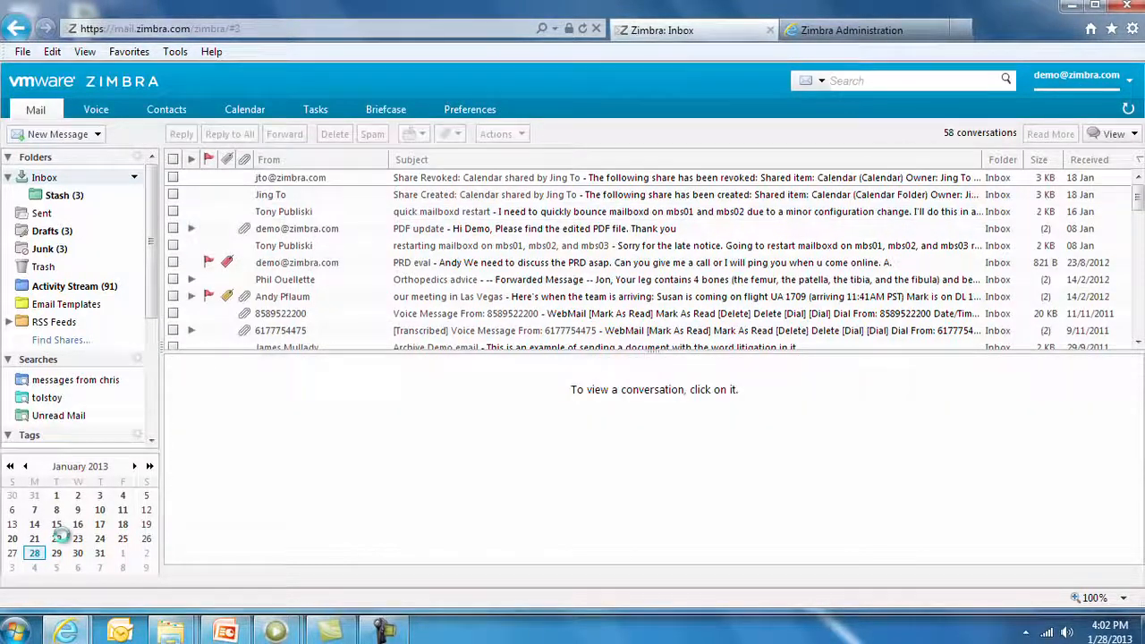
Create an appointment on 30 January 2013 from the quick mailboxd restart email, adding its sender and recipients as attendees.
{"action": "mouse_move", "coordinate": [62, 539]}
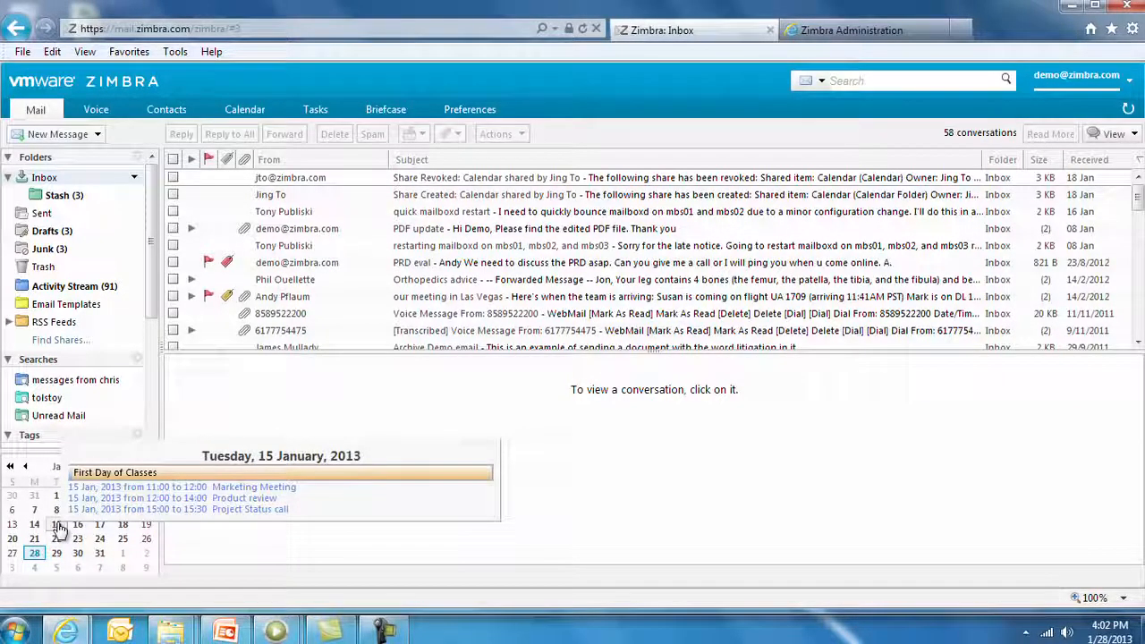
{"action": "left_click", "coordinate": [341, 215]}
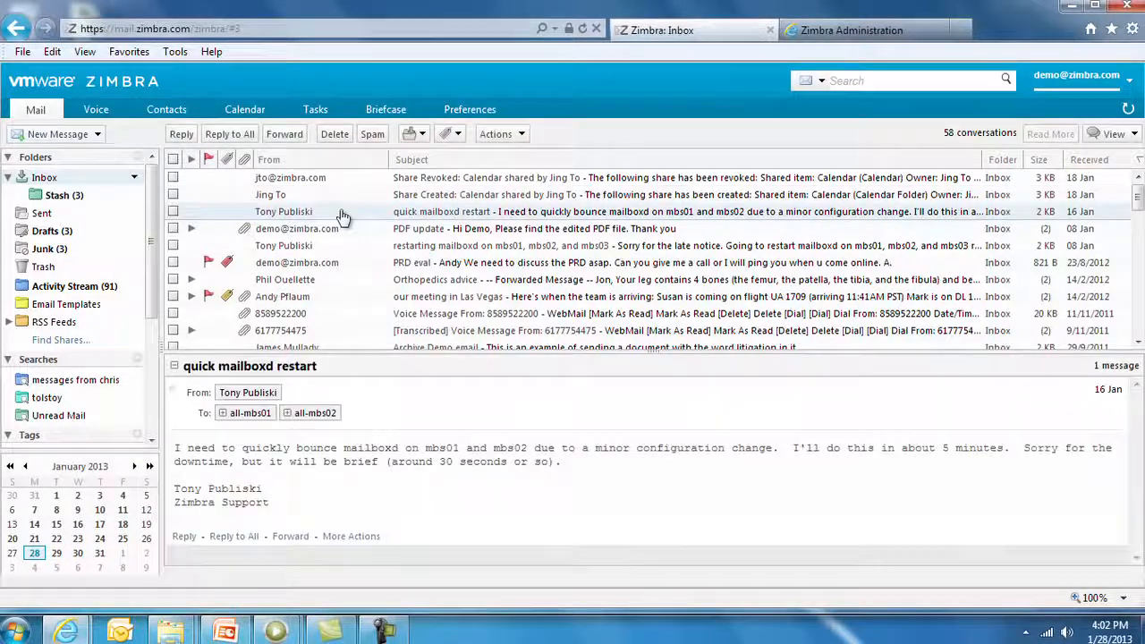
{"action": "left_click_drag", "start_coordinate": [342, 216], "coordinate": [78, 559]}
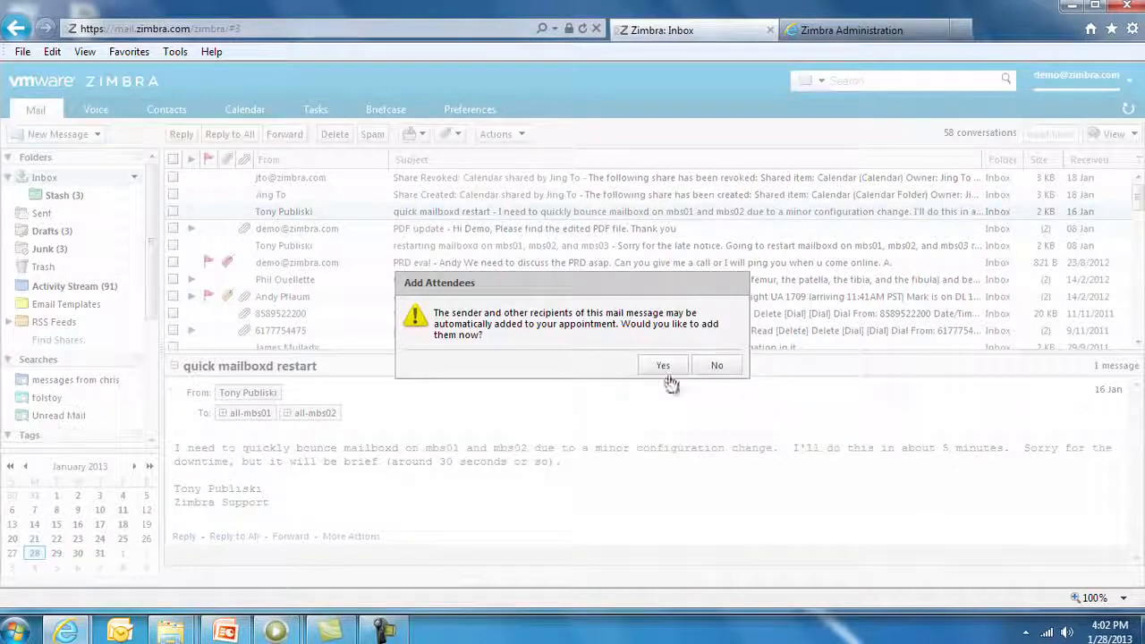
{"action": "left_click", "coordinate": [664, 367]}
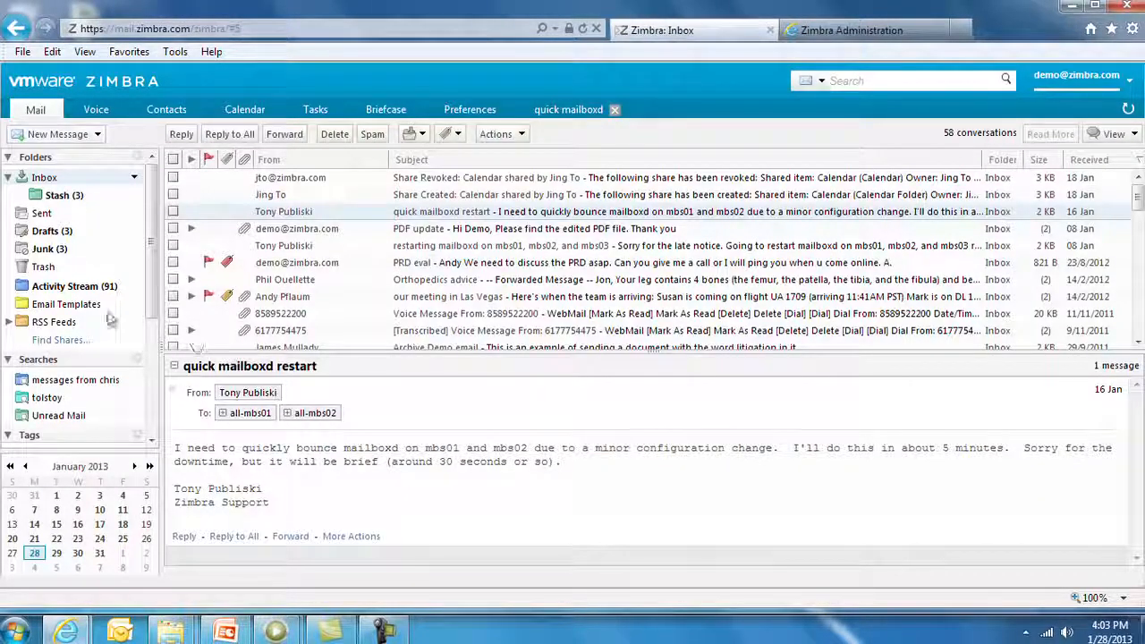
Open the "our meeting in Sydney" conversation in the inbox and preview the schedule for its "tomorrow morning" date.
{"action": "left_click", "coordinate": [63, 288]}
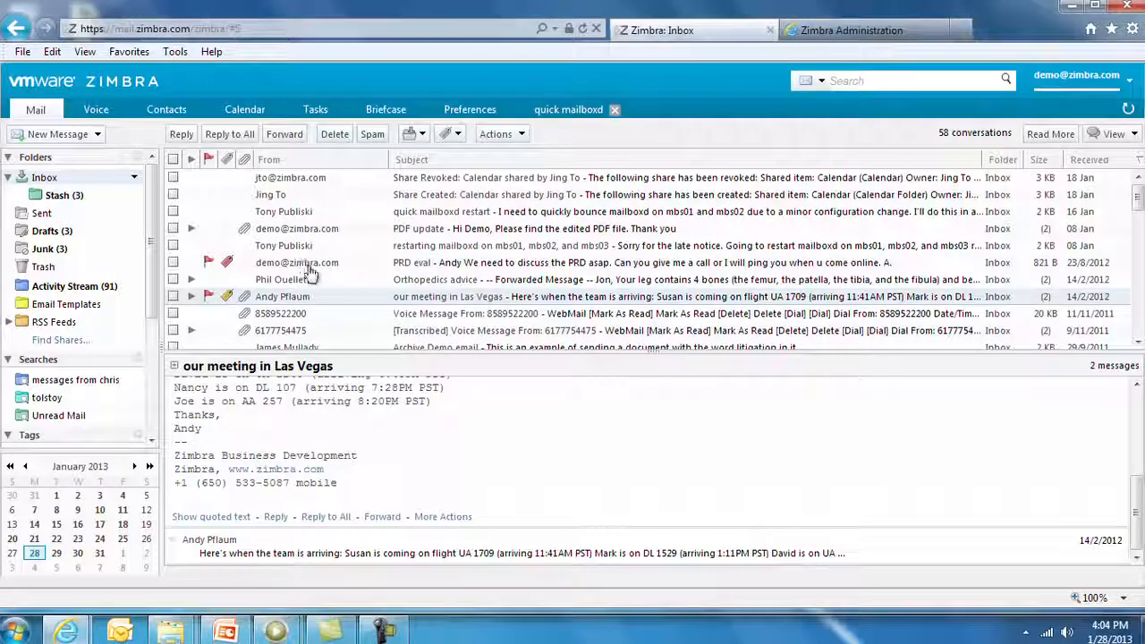
{"action": "scroll", "coordinate": [358, 322], "scroll_direction": "down", "scroll_amount": 4}
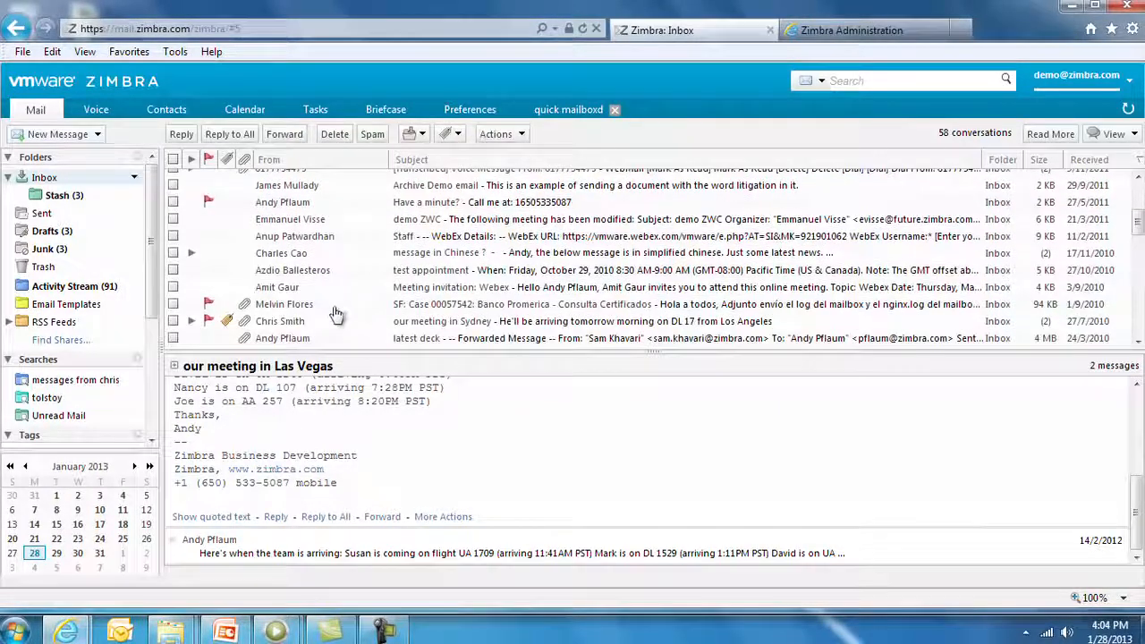
{"action": "left_click", "coordinate": [356, 323]}
{"action": "scroll", "coordinate": [509, 511], "scroll_direction": "down", "scroll_amount": 1}
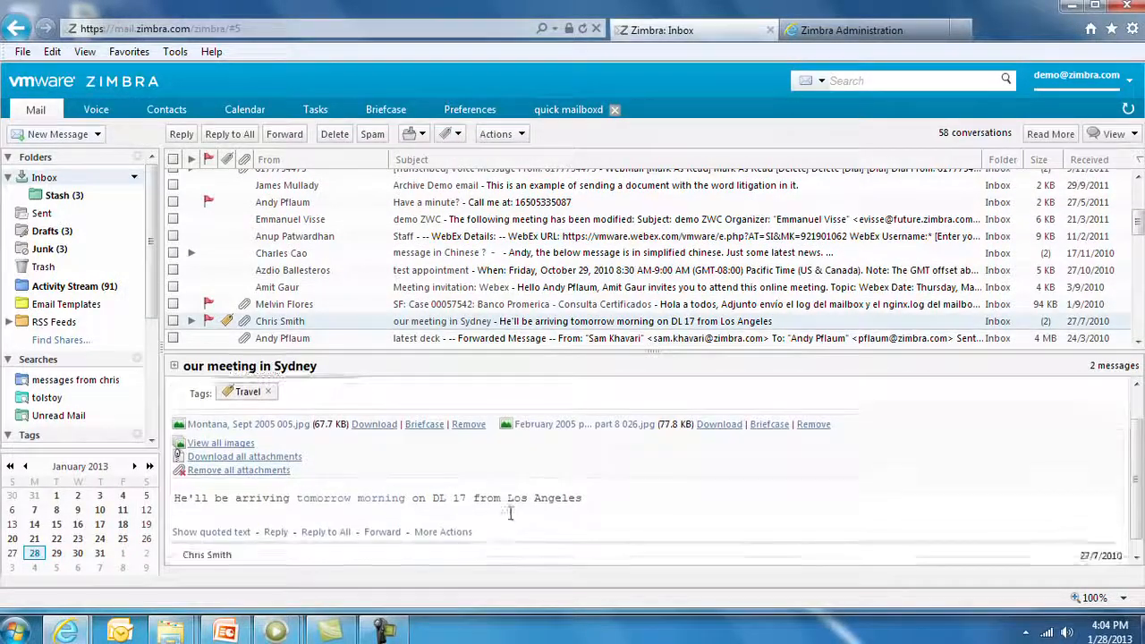
{"action": "mouse_move", "coordinate": [371, 489]}
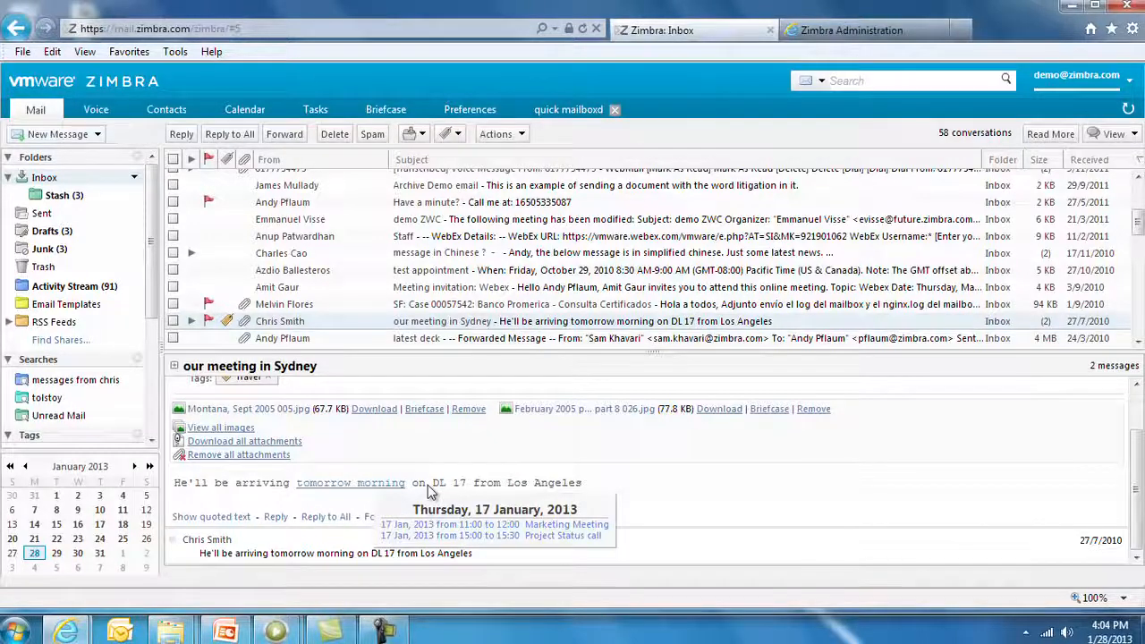
Preview the schedule for the July 23rd date mentioned in the quoted SYNNEX meeting message.
{"action": "scroll", "coordinate": [676, 535], "scroll_direction": "down", "scroll_amount": 3}
{"action": "scroll", "coordinate": [676, 537], "scroll_direction": "down", "scroll_amount": 3}
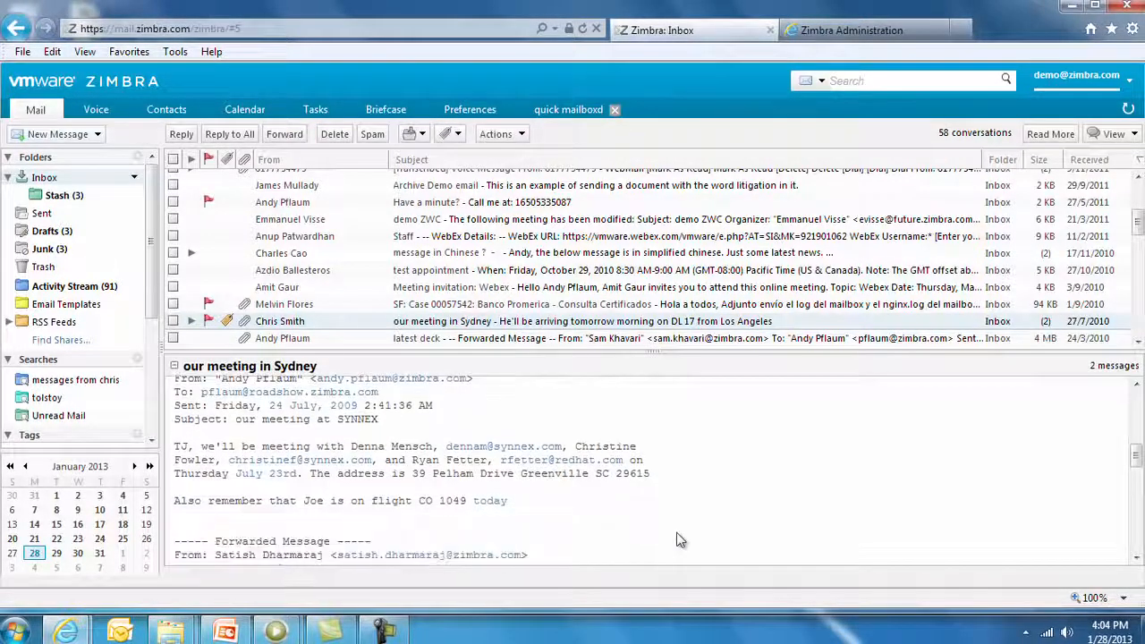
{"action": "mouse_move", "coordinate": [269, 444]}
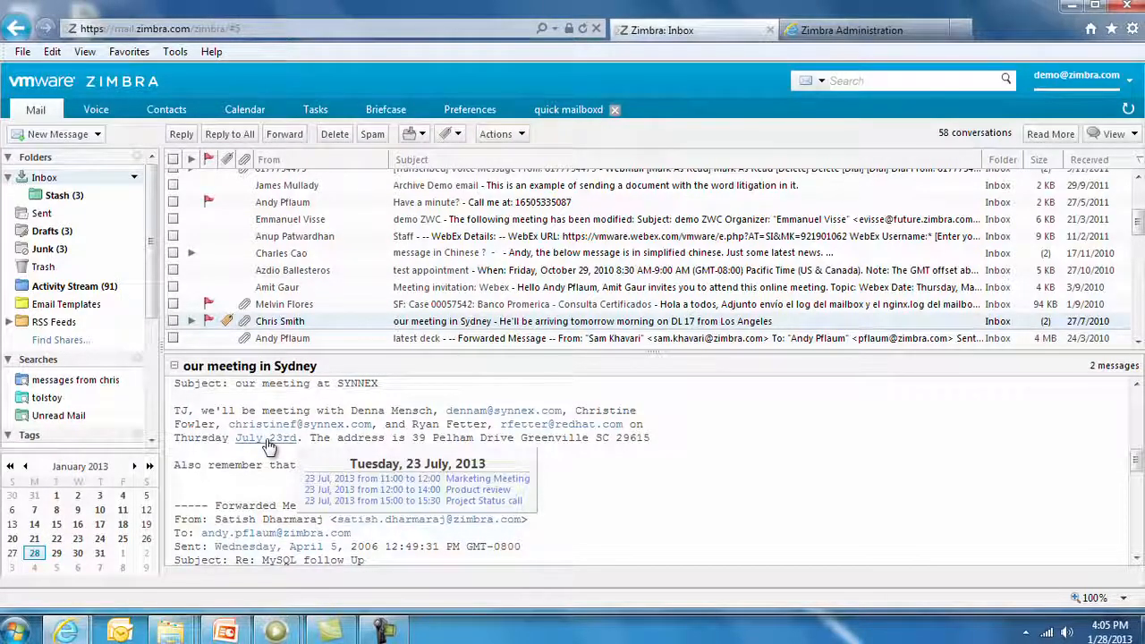
Examine the Inbox folder's sharing settings and its folder properties.
{"action": "mouse_move", "coordinate": [70, 182]}
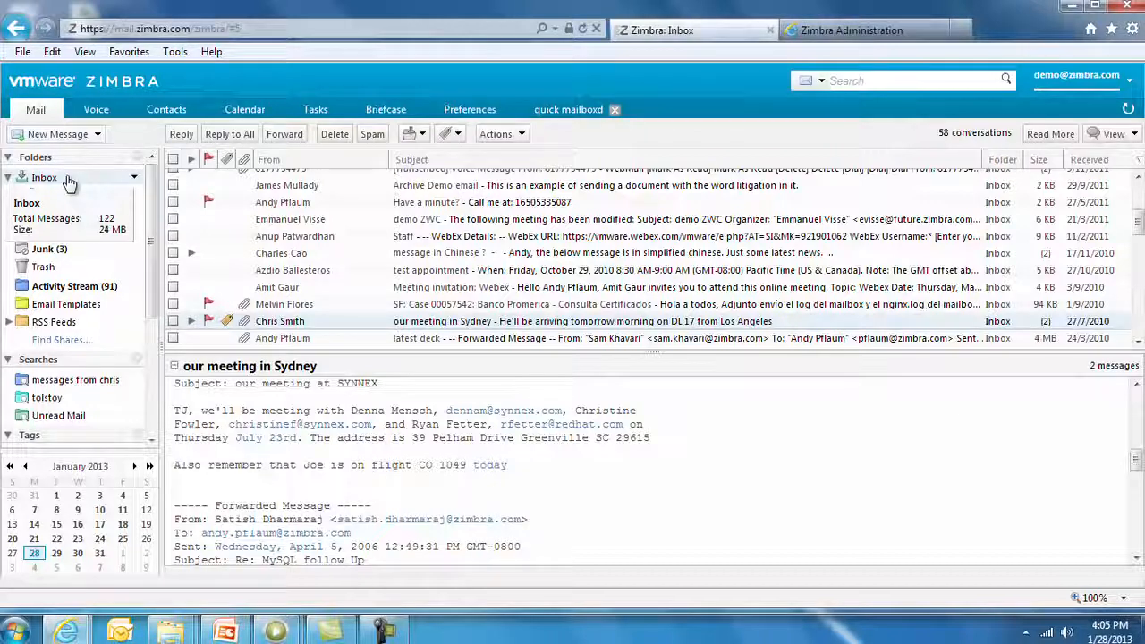
{"action": "right_click", "coordinate": [68, 179]}
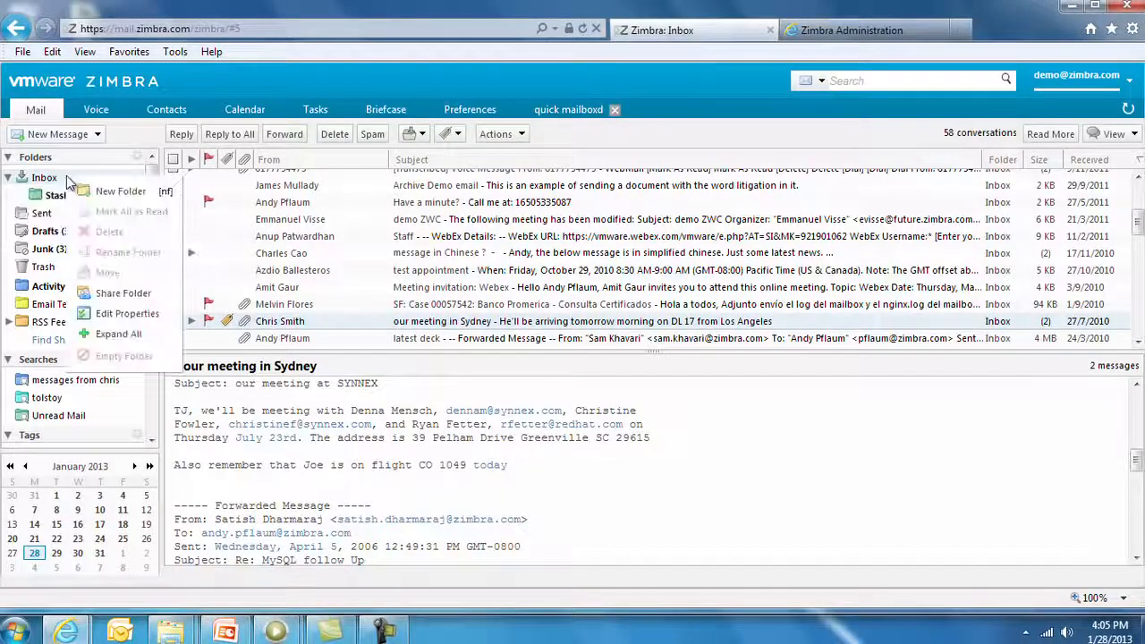
{"action": "left_click", "coordinate": [119, 296]}
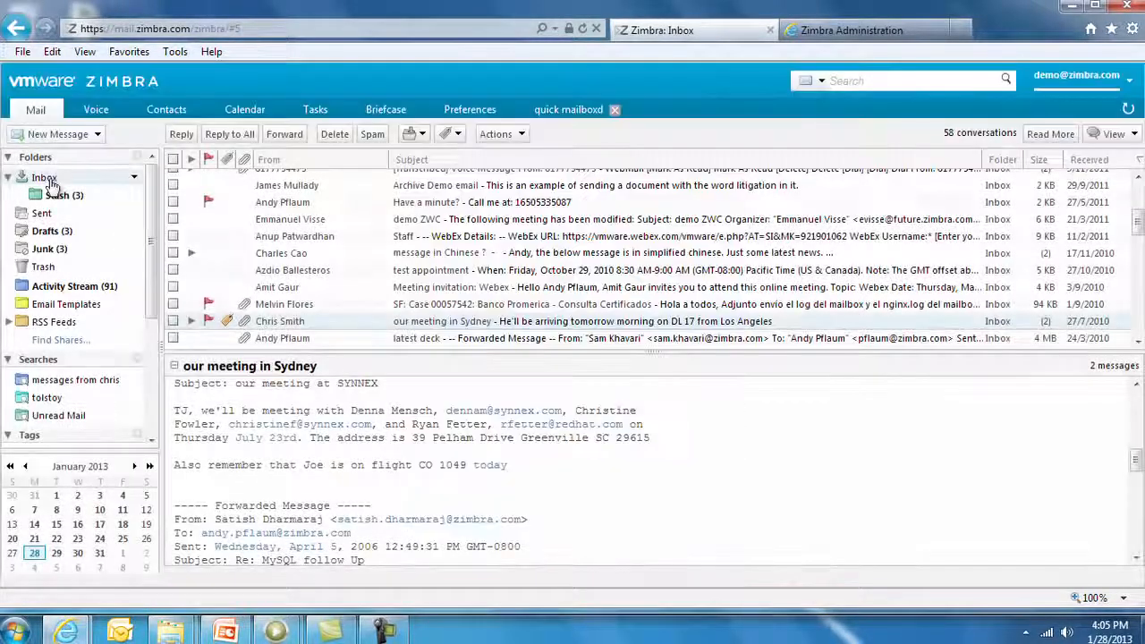
{"action": "right_click", "coordinate": [50, 183]}
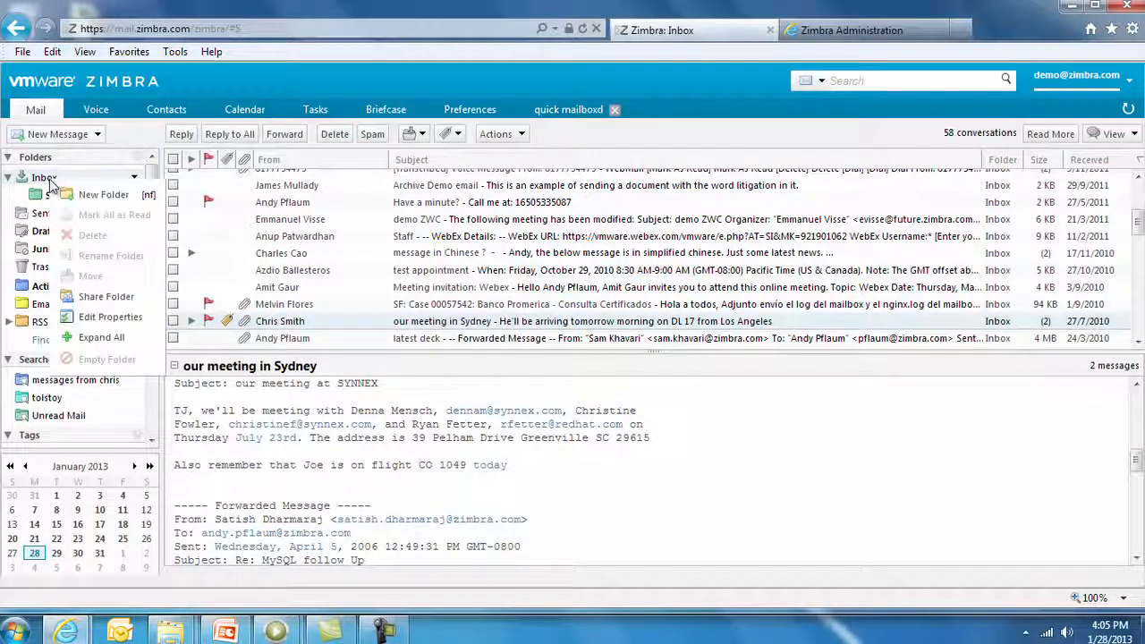
{"action": "left_click", "coordinate": [107, 317]}
{"action": "left_click", "coordinate": [465, 229]}
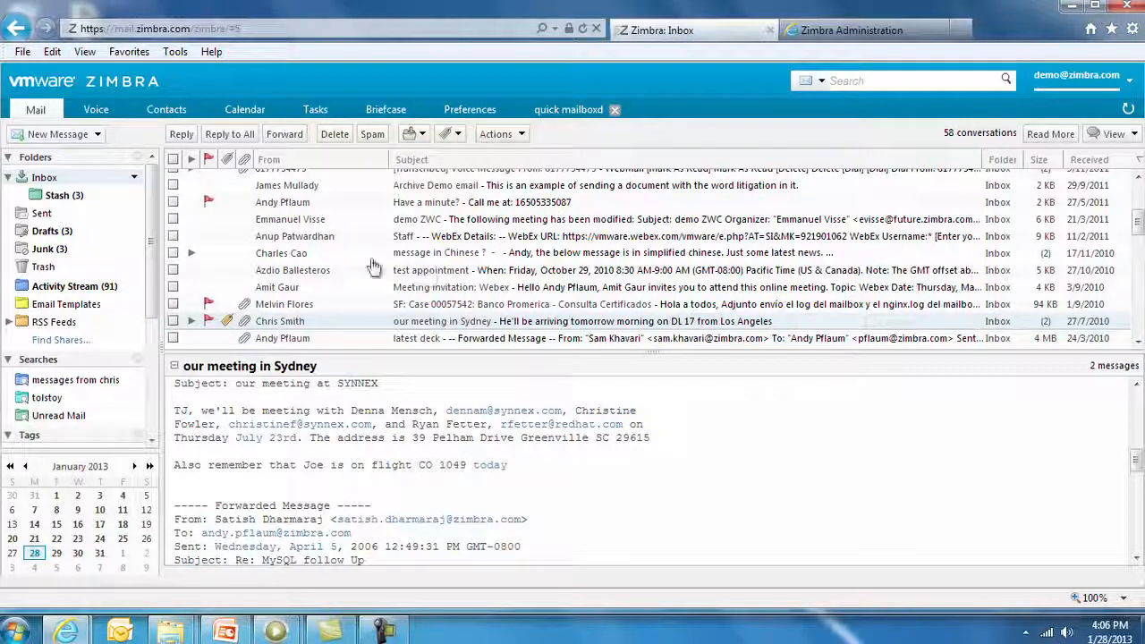
View the blank email compose form, and open the voicemail list.
{"action": "left_click", "coordinate": [54, 135]}
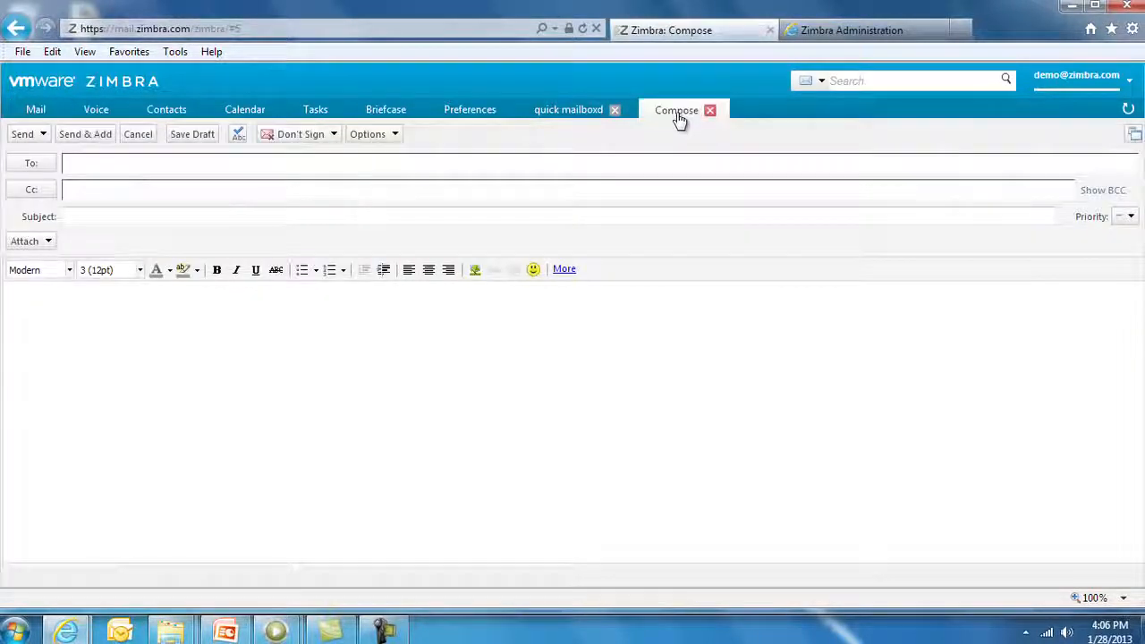
{"action": "left_click", "coordinate": [96, 110]}
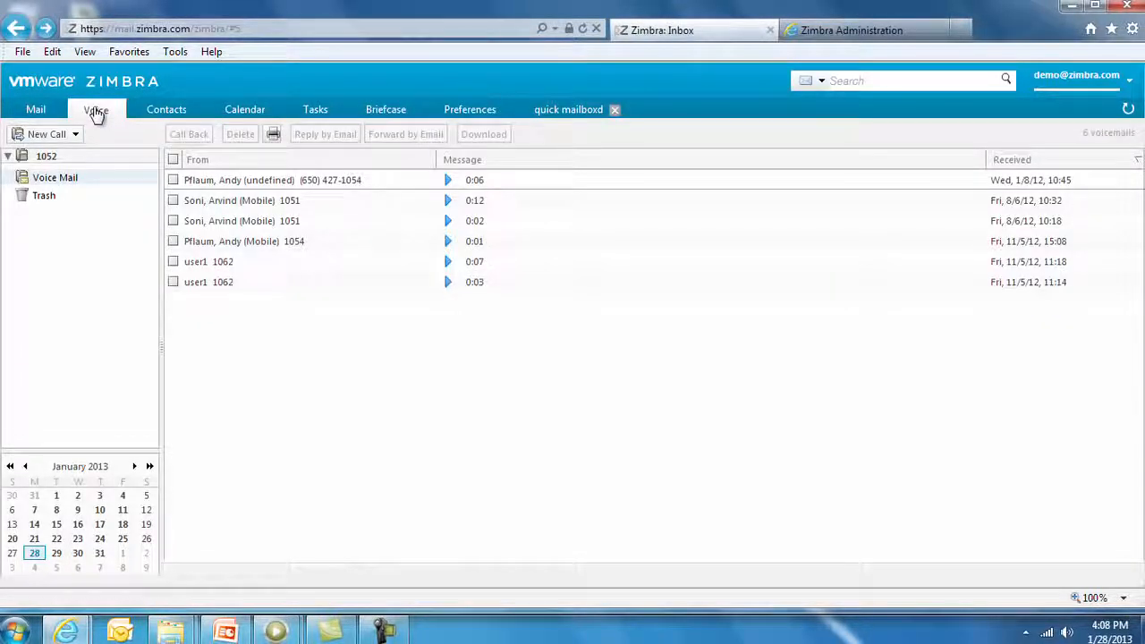
{"action": "left_click", "coordinate": [97, 114]}
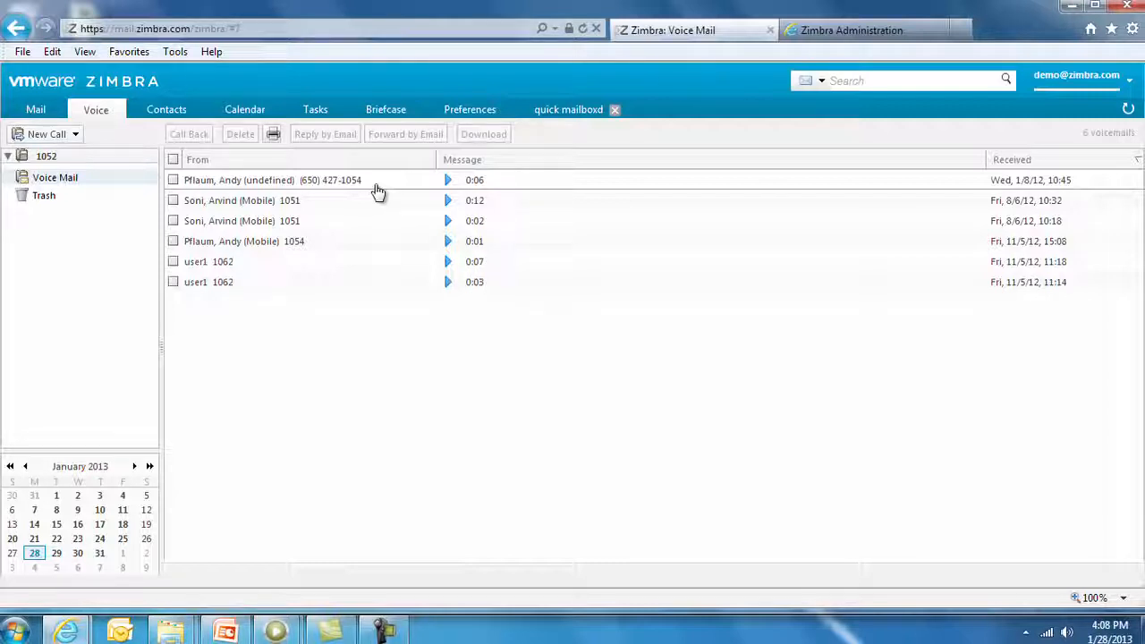
Prepare a call back to the caller of the first voicemail and check the available originating numbers.
{"action": "left_click", "coordinate": [338, 187]}
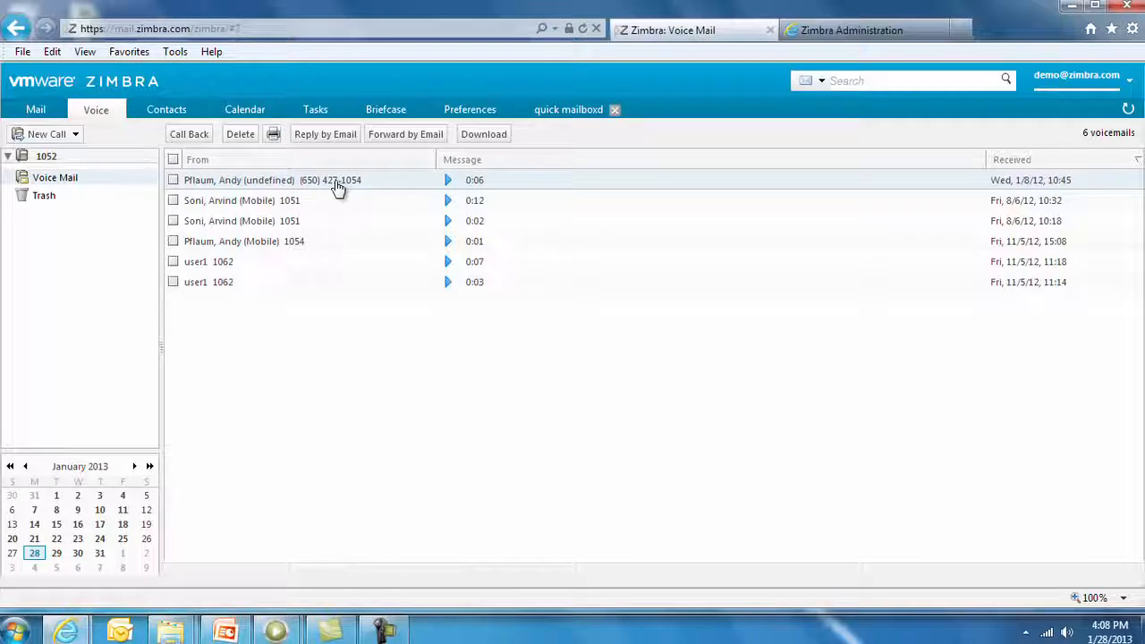
{"action": "left_click", "coordinate": [191, 139]}
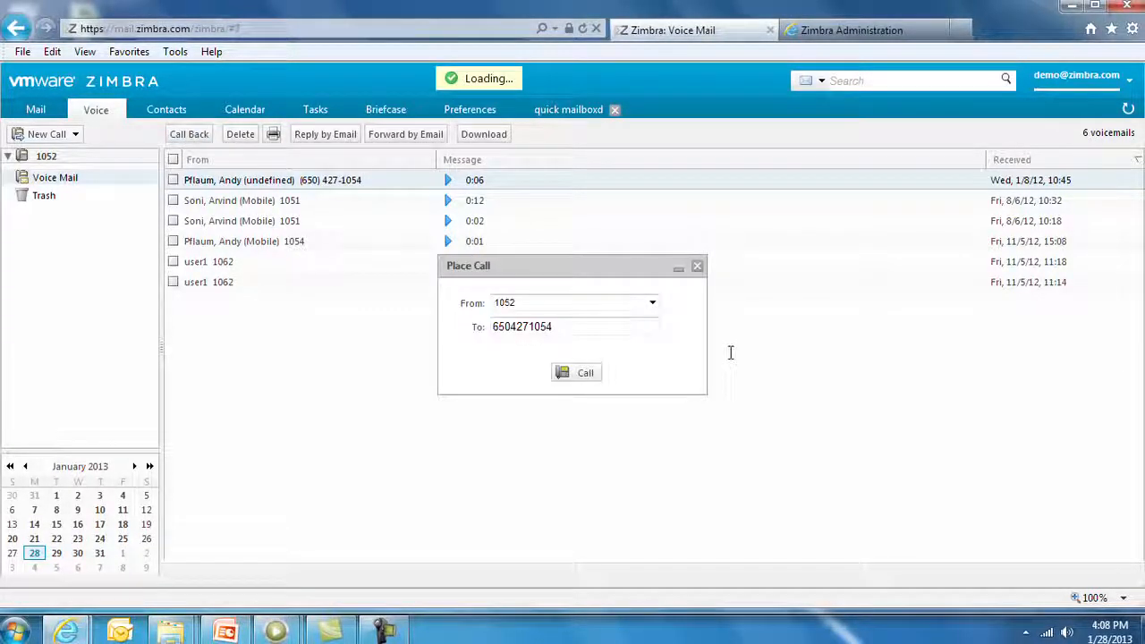
{"action": "left_click", "coordinate": [652, 305]}
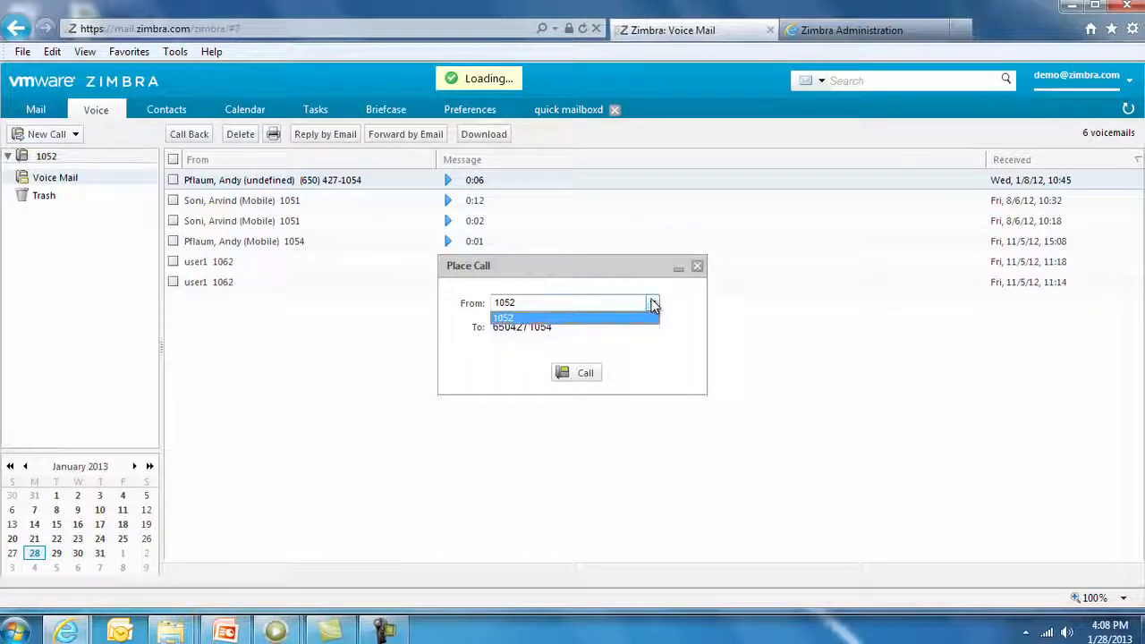
{"action": "left_click", "coordinate": [594, 273]}
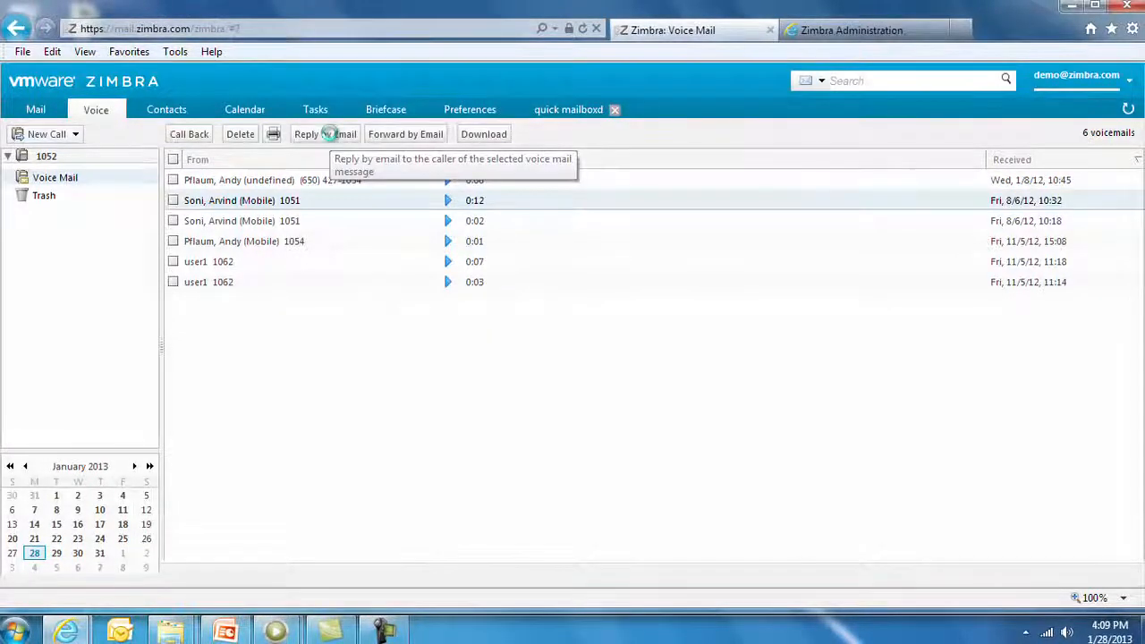
Start an email reply to the second voicemail's caller, and start forwarding that voicemail by email.
{"action": "left_click", "coordinate": [327, 134]}
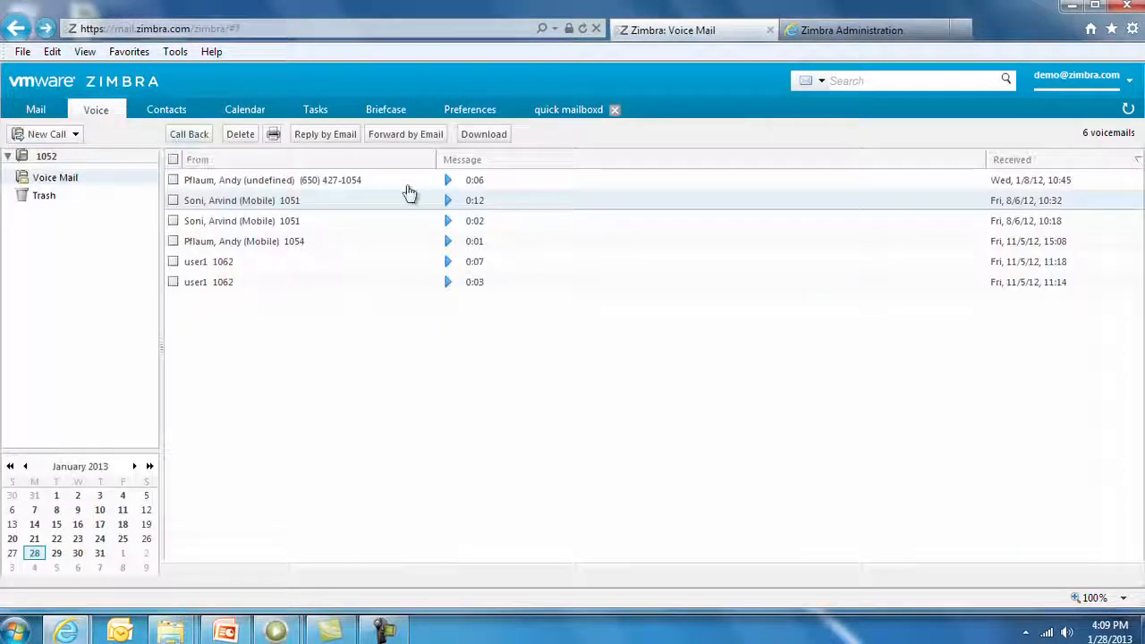
{"action": "left_click", "coordinate": [402, 134]}
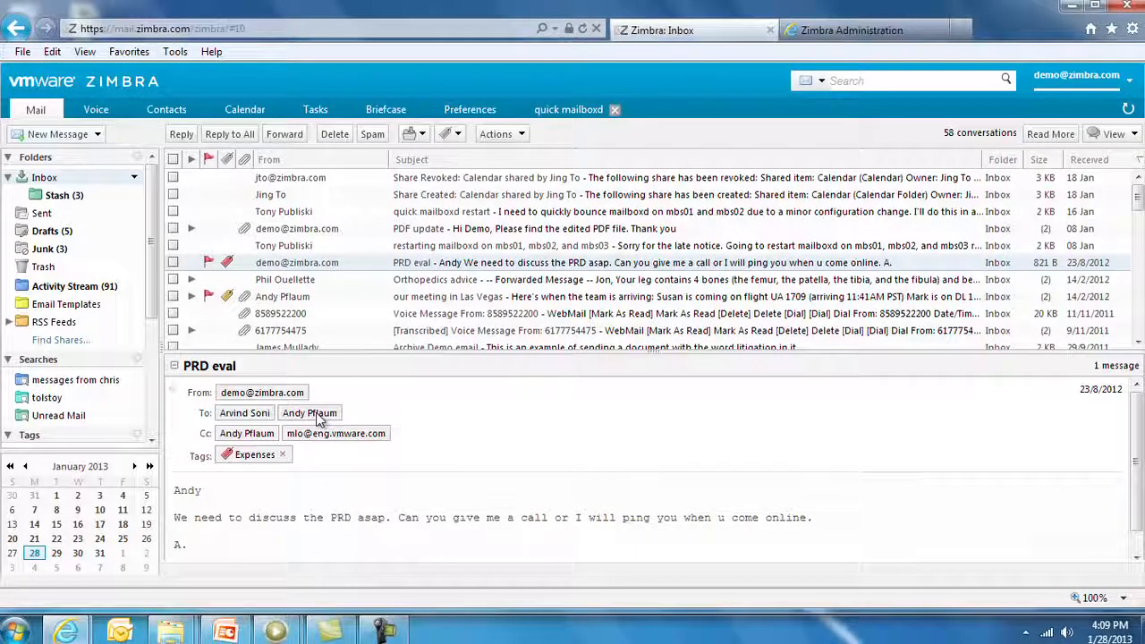
View the contact card of the second To recipient in the PRD eval email.
{"action": "mouse_move", "coordinate": [320, 419]}
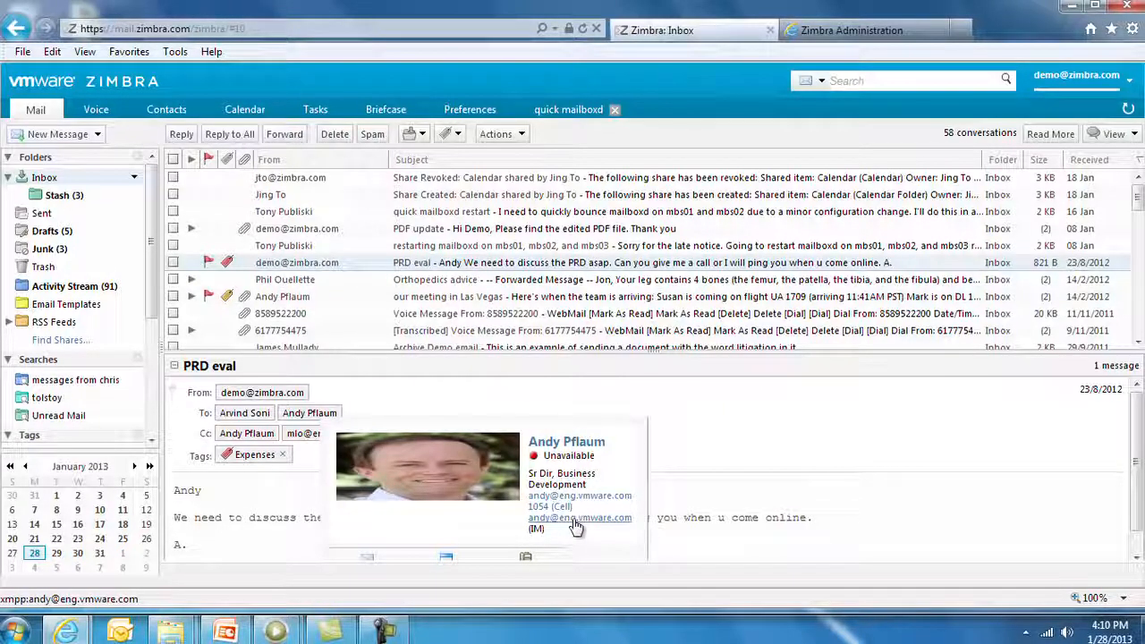
Search mail for "tolstoy" and filter the results by has attachment and is unread.
{"action": "left_click", "coordinate": [840, 81]}
{"action": "type", "text": "tolstoy"}
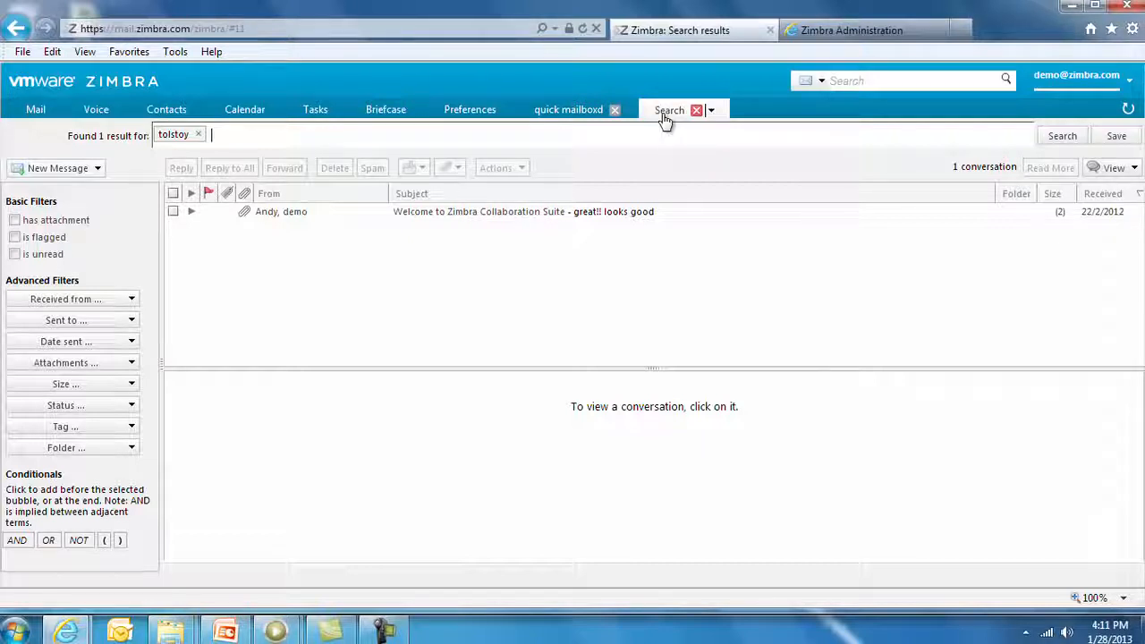
{"action": "left_click", "coordinate": [15, 221]}
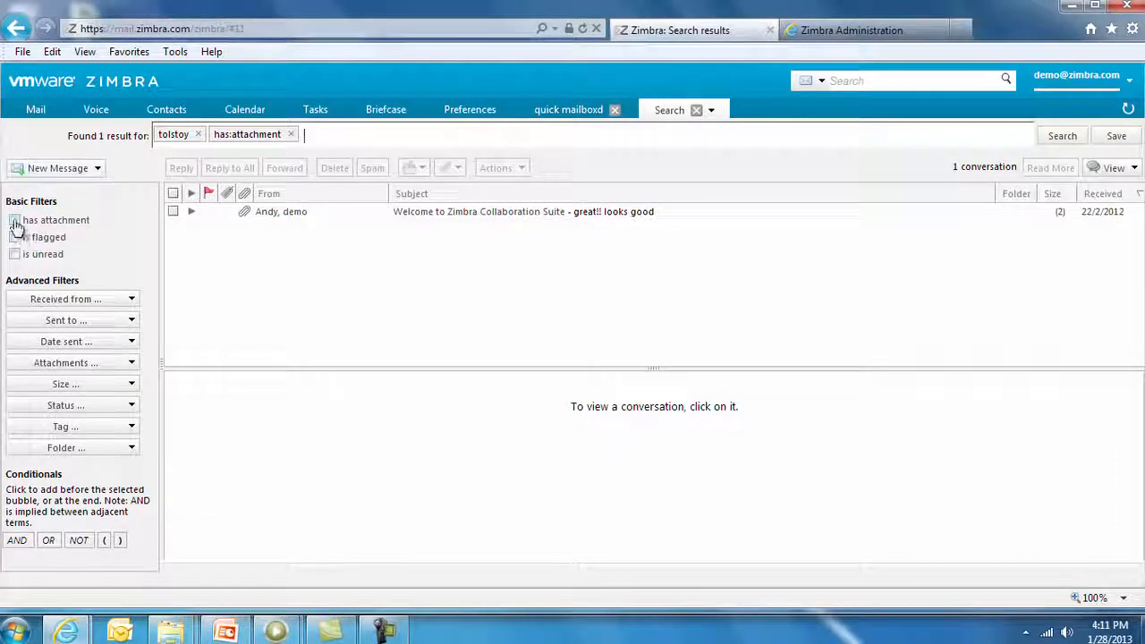
{"action": "left_click", "coordinate": [15, 224]}
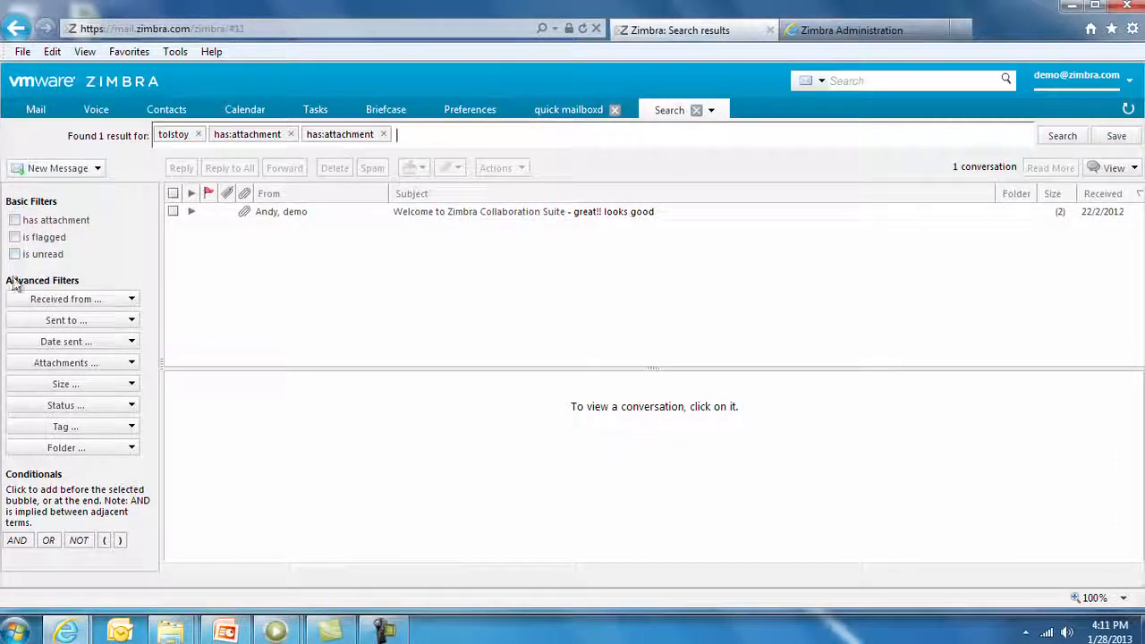
{"action": "left_click", "coordinate": [14, 254]}
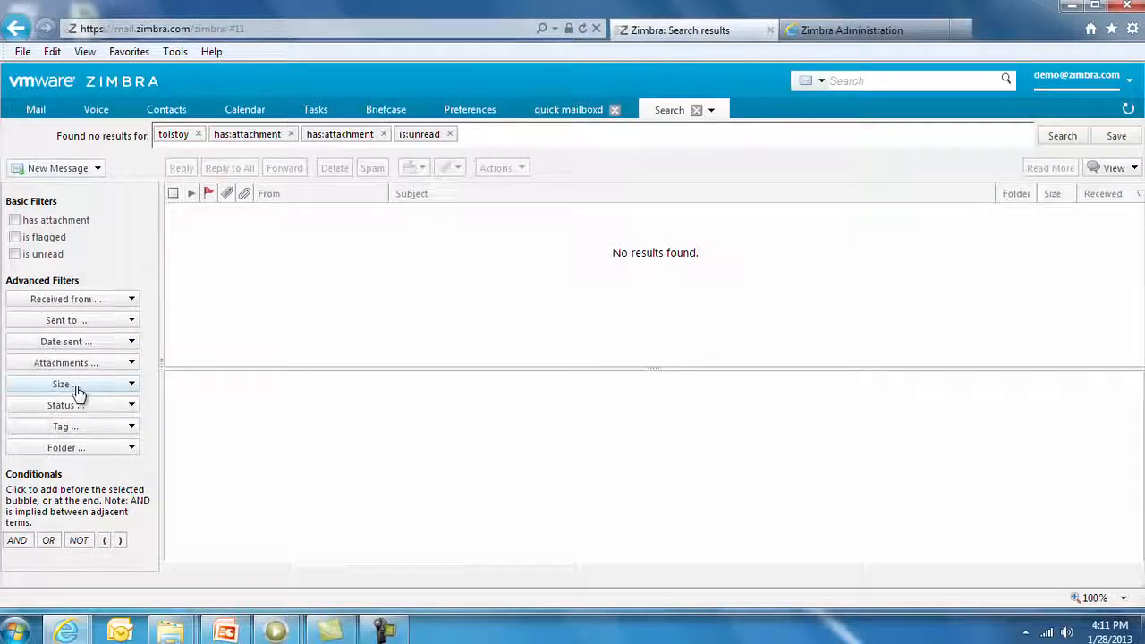
Check which item types can be searched, and save the current search under the name "attachment".
{"action": "left_click", "coordinate": [821, 81]}
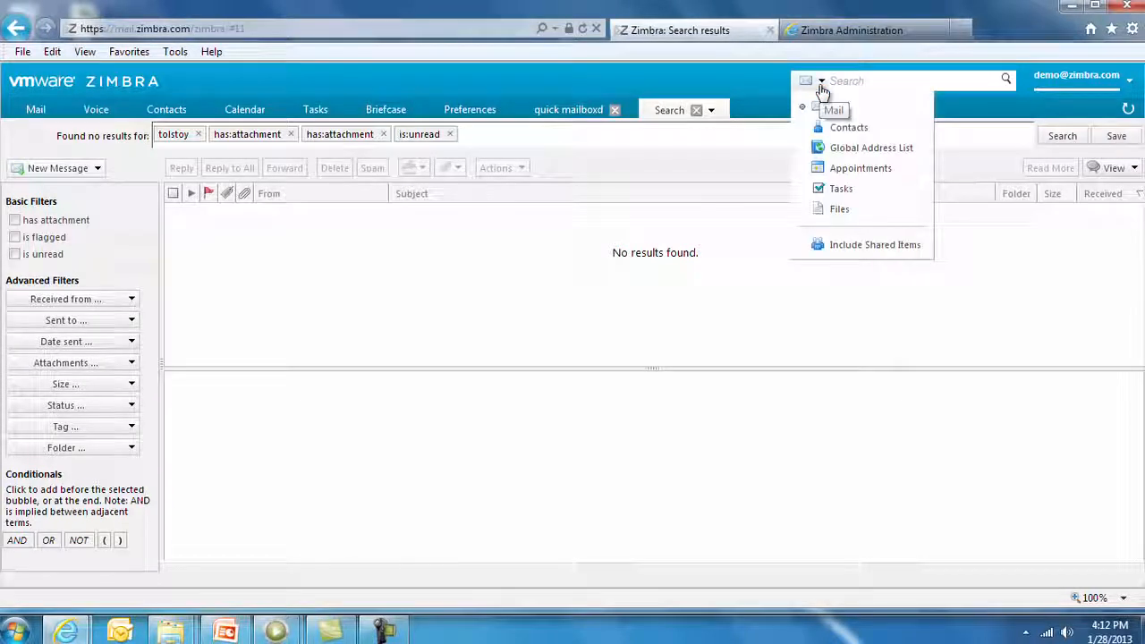
{"action": "left_click", "coordinate": [1051, 106]}
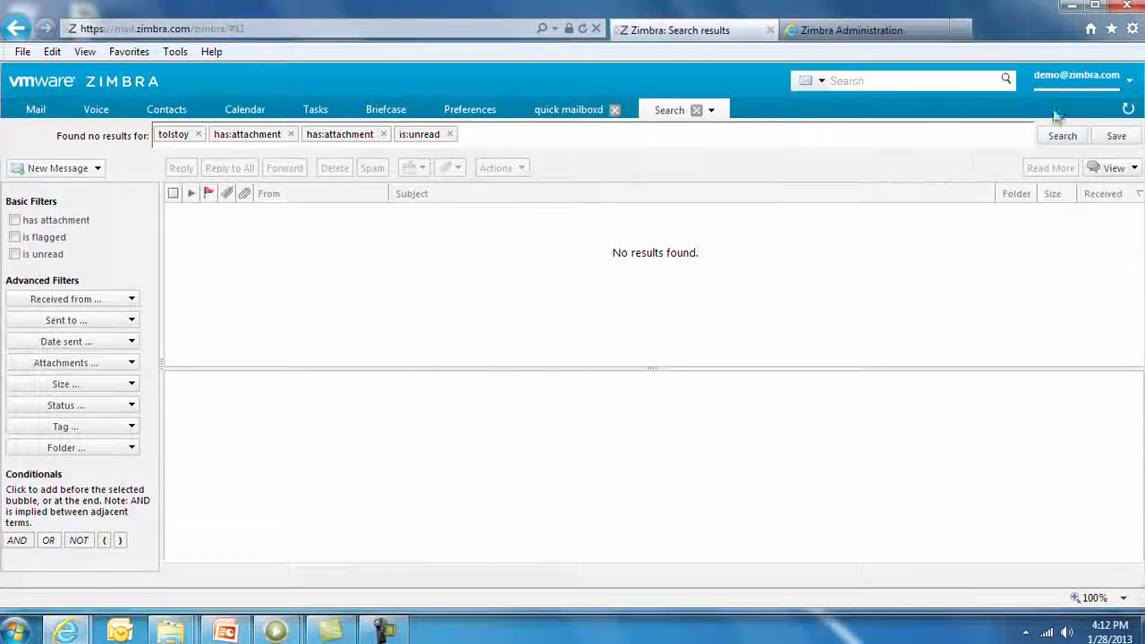
{"action": "left_click", "coordinate": [1113, 136]}
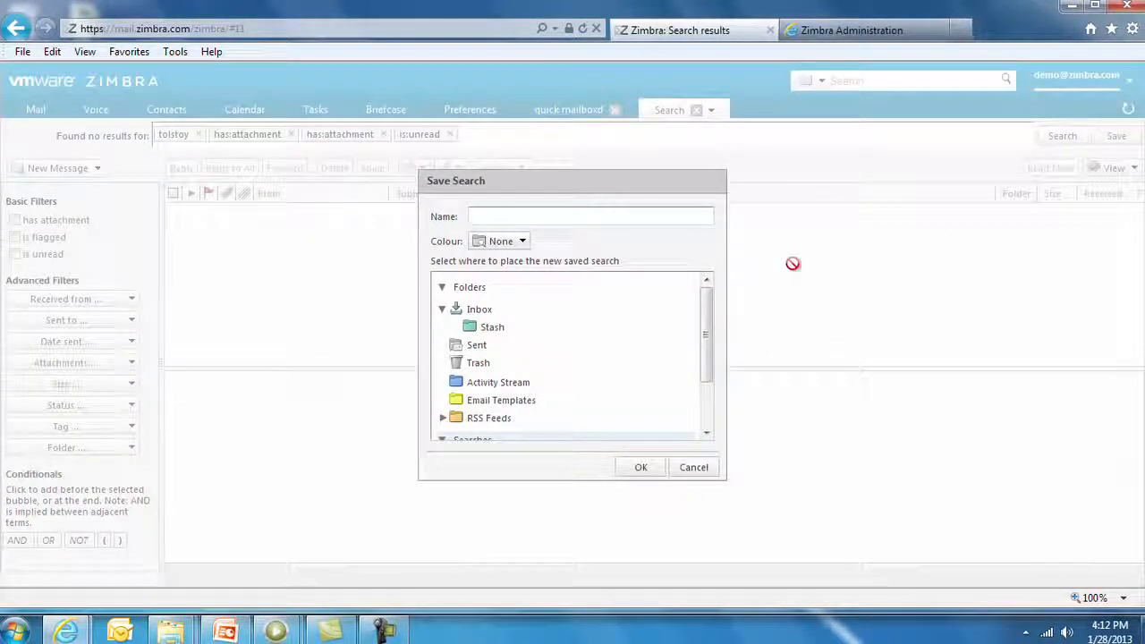
{"action": "type", "text": "attachment"}
{"action": "key", "text": "Return"}
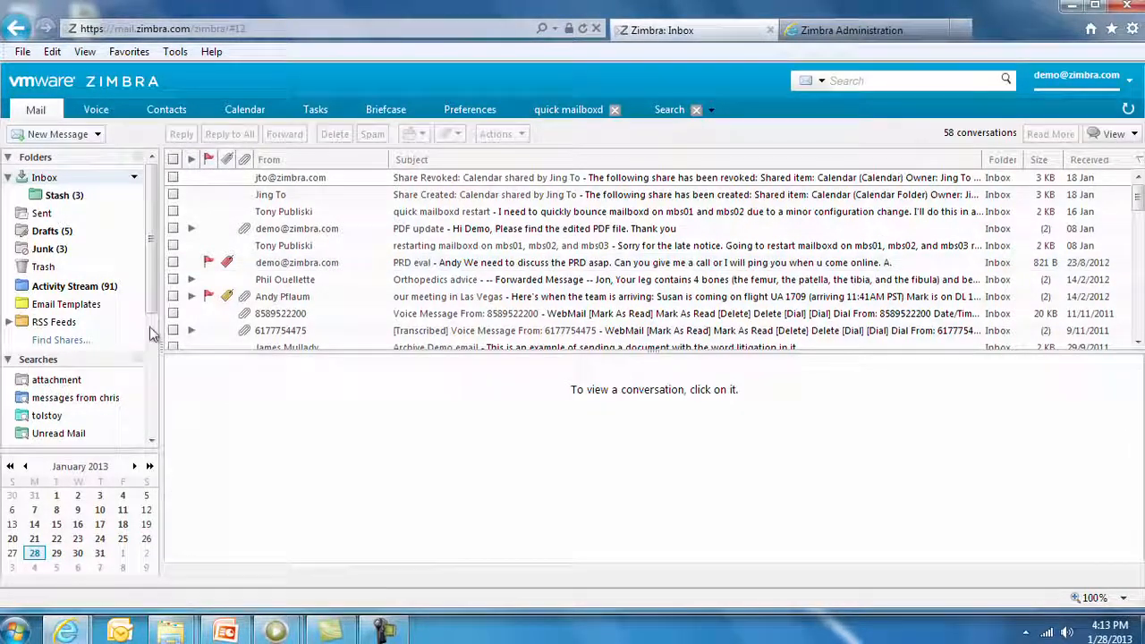
Apply the Finance tag to the "quick mailboxd restart" email in the Inbox.
{"action": "left_click_drag", "start_coordinate": [148, 295], "coordinate": [150, 394]}
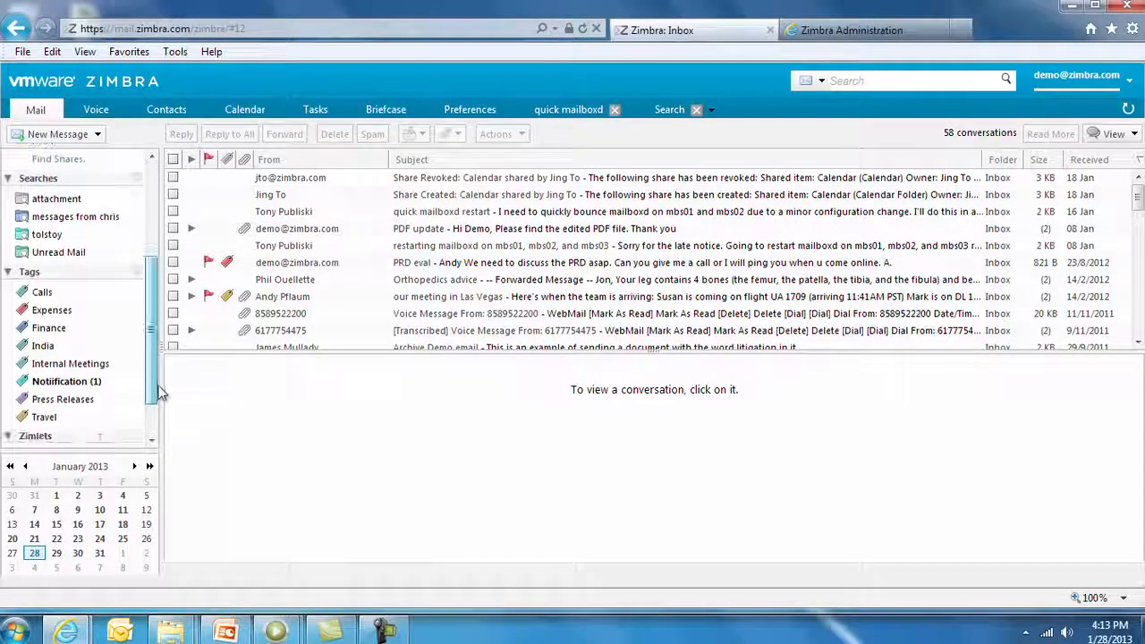
{"action": "left_click_drag", "start_coordinate": [56, 331], "coordinate": [232, 215]}
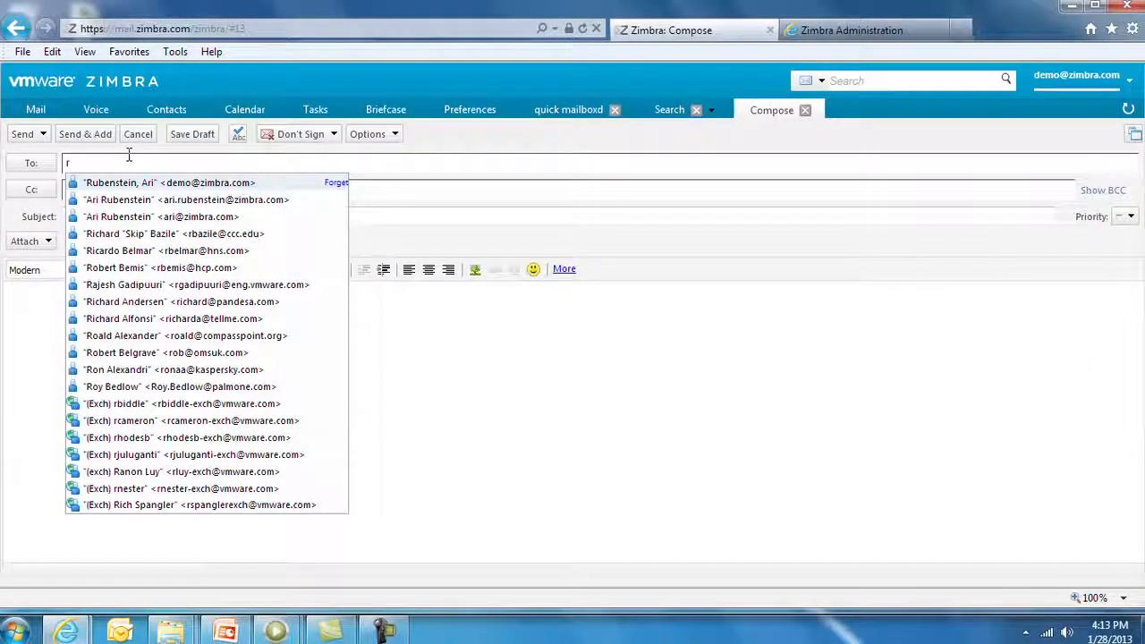
Address the new email to the first suggested contact and start attaching a file from the Briefcase.
{"action": "key", "text": "Return"}
{"action": "left_click", "coordinate": [48, 247]}
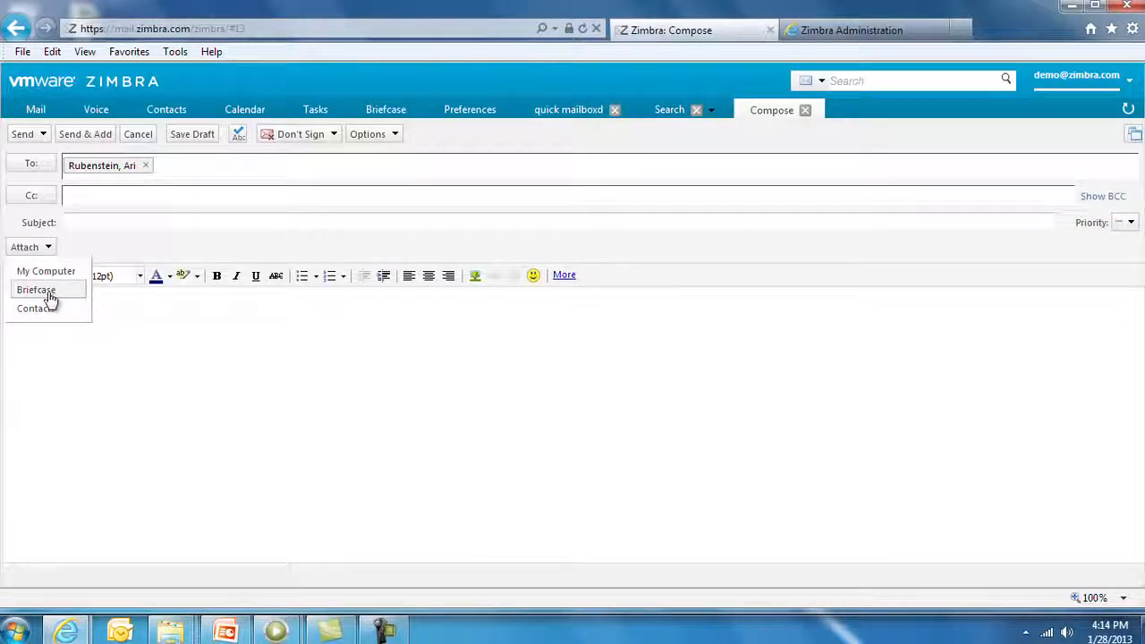
{"action": "left_click", "coordinate": [47, 293]}
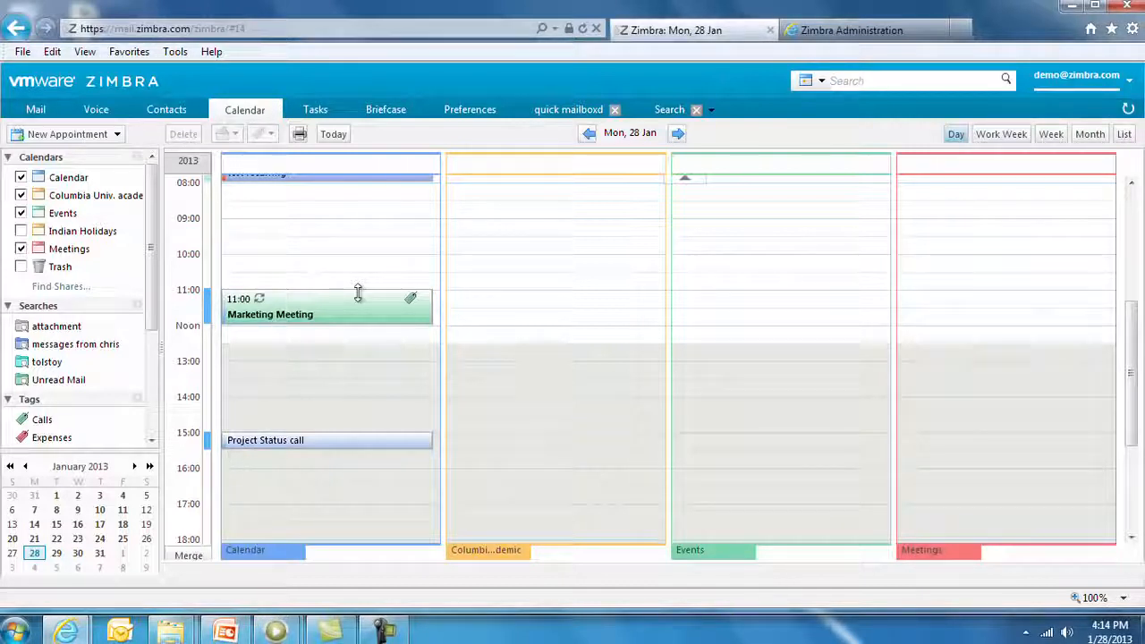
Examine the Marketing Meeting in the day calendar and the Calendar preferences.
{"action": "mouse_move", "coordinate": [273, 318]}
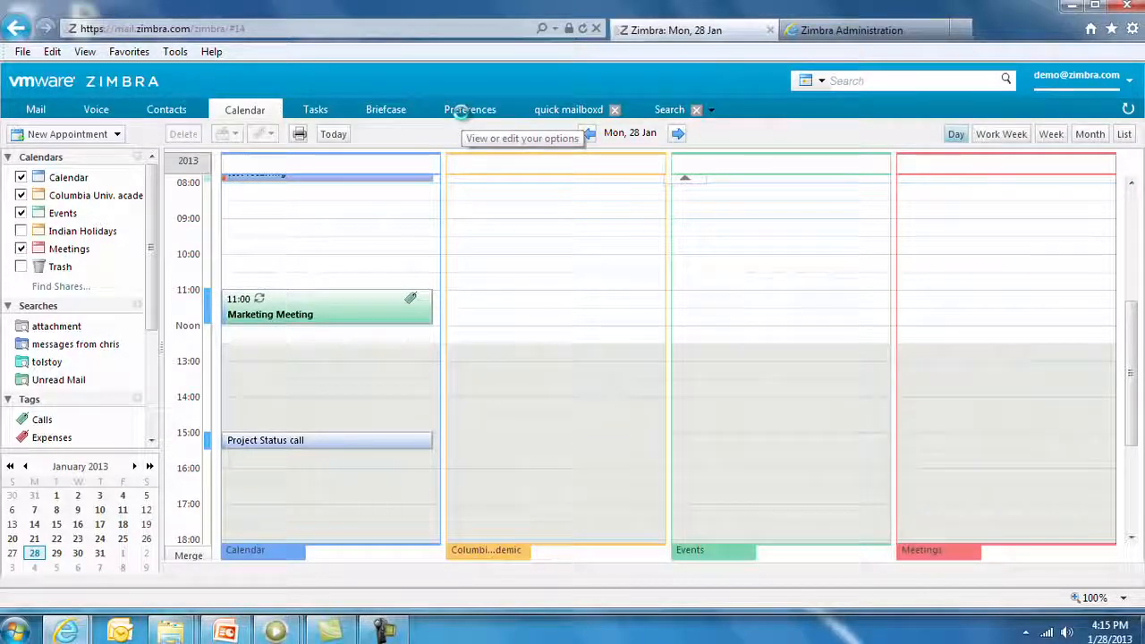
{"action": "left_click", "coordinate": [465, 109]}
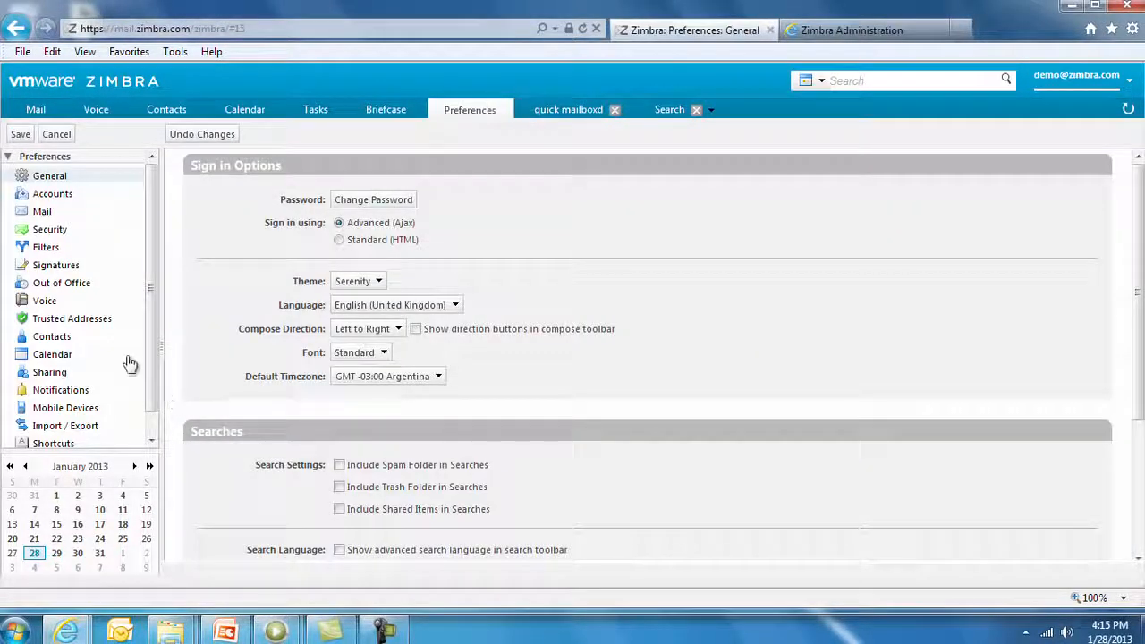
{"action": "left_click", "coordinate": [52, 356]}
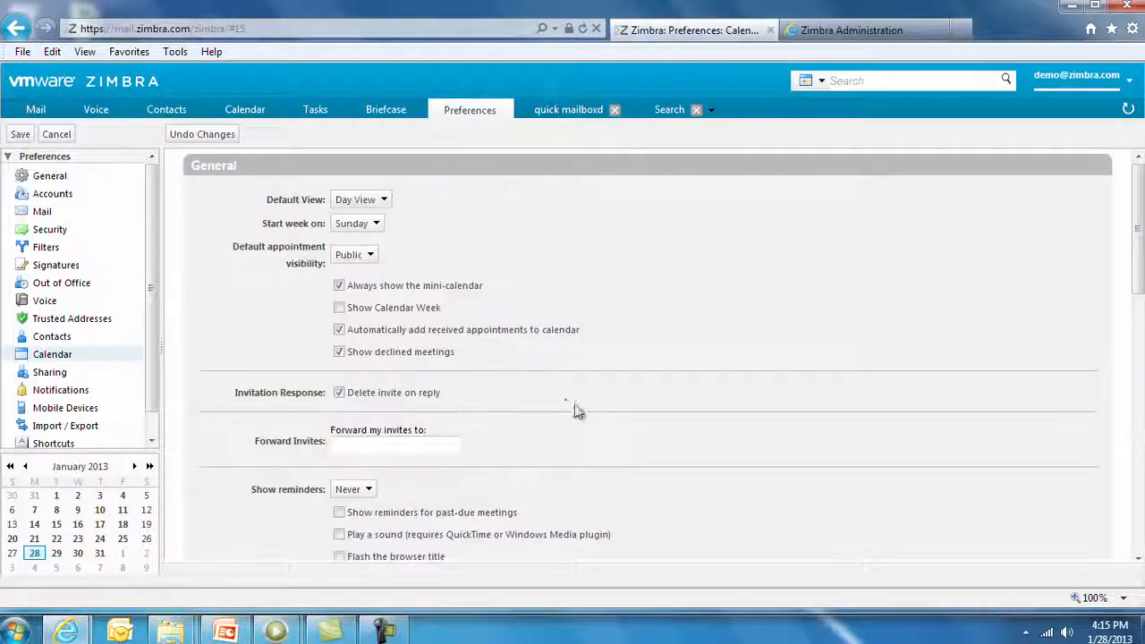
{"action": "scroll", "coordinate": [562, 404], "scroll_direction": "down", "scroll_amount": 4}
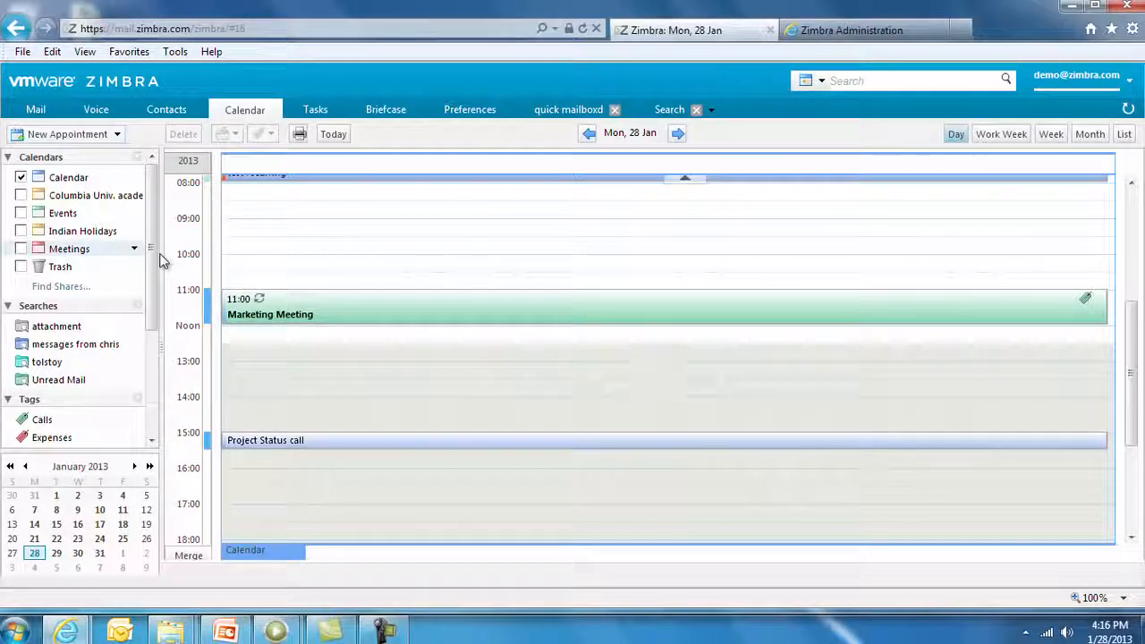
Show the Columbia Univ. academic and Events calendars beside the main one, and merge them into a single column.
{"action": "left_click", "coordinate": [20, 195]}
{"action": "left_click", "coordinate": [20, 214]}
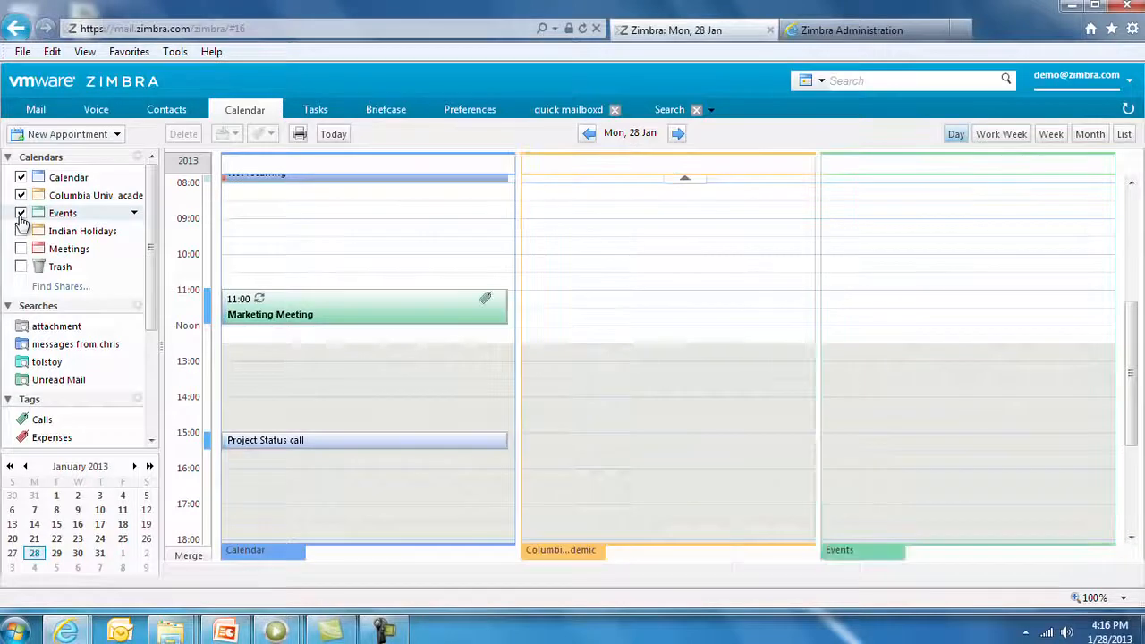
{"action": "left_click", "coordinate": [186, 555]}
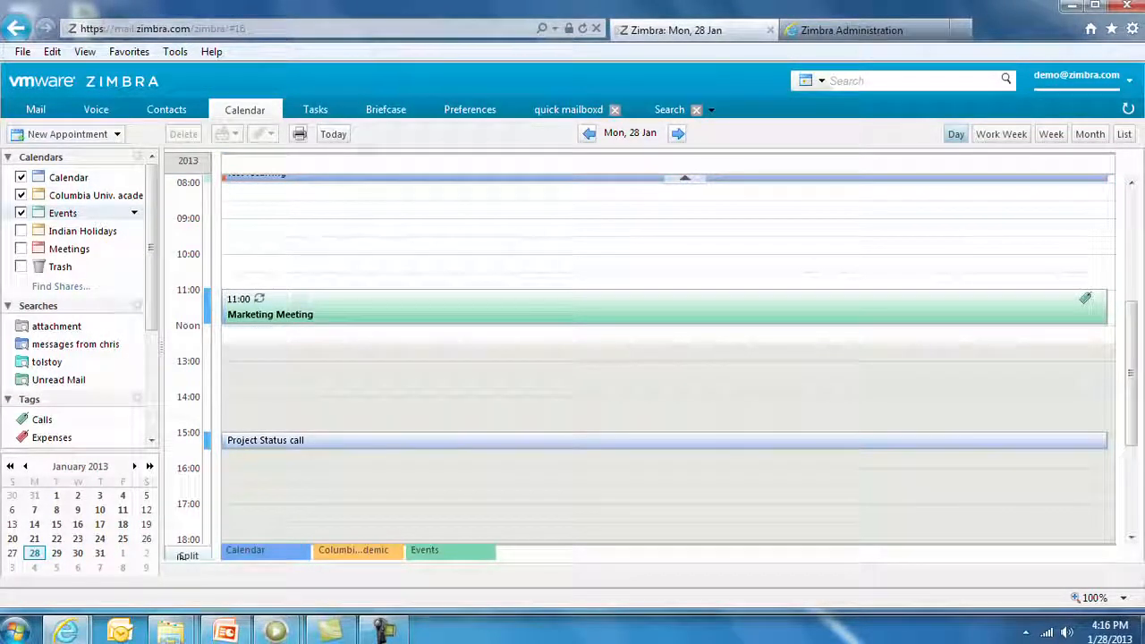
Show January 2013 in month view and inspect the expanded schedule of Wednesday, 2 January.
{"action": "key", "text": "m"}
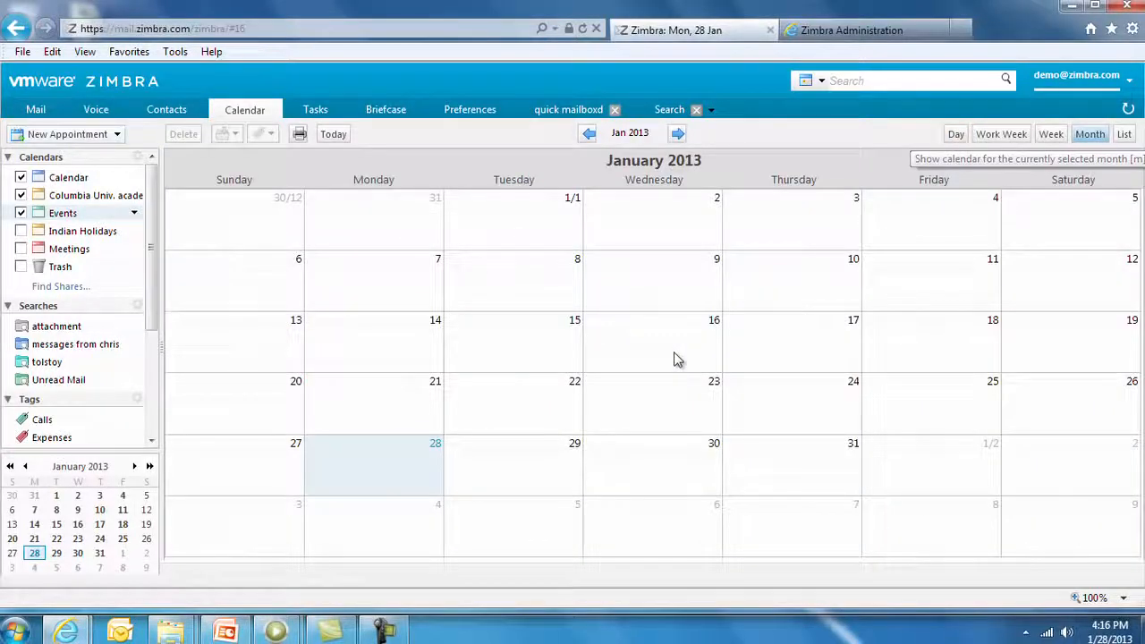
{"action": "left_click", "coordinate": [709, 199]}
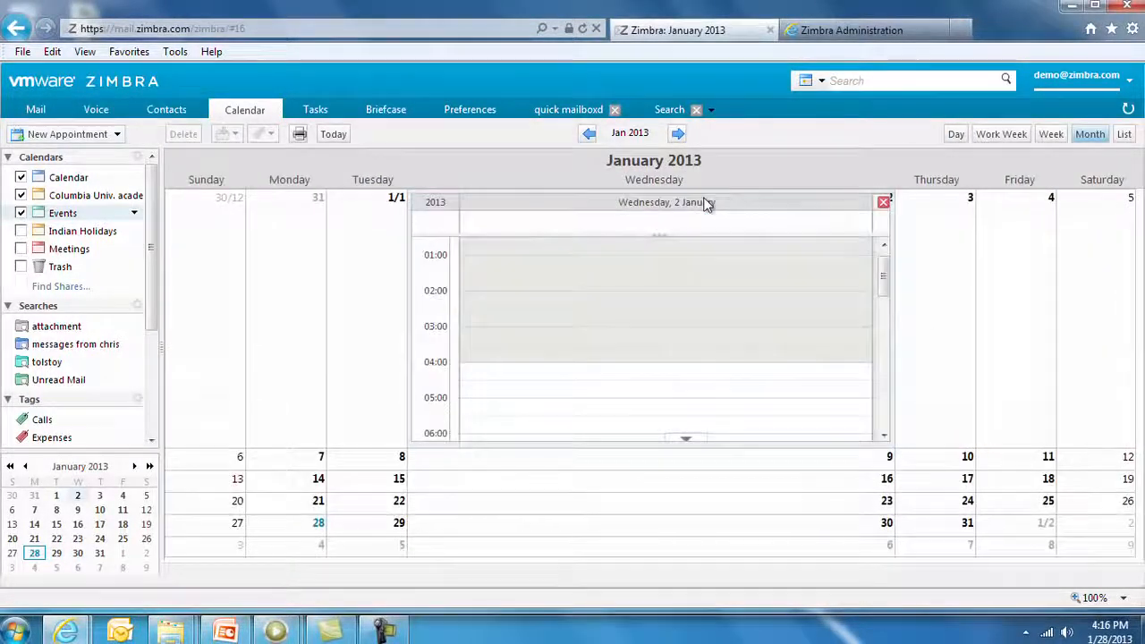
{"action": "left_click_drag", "start_coordinate": [884, 287], "coordinate": [883, 366]}
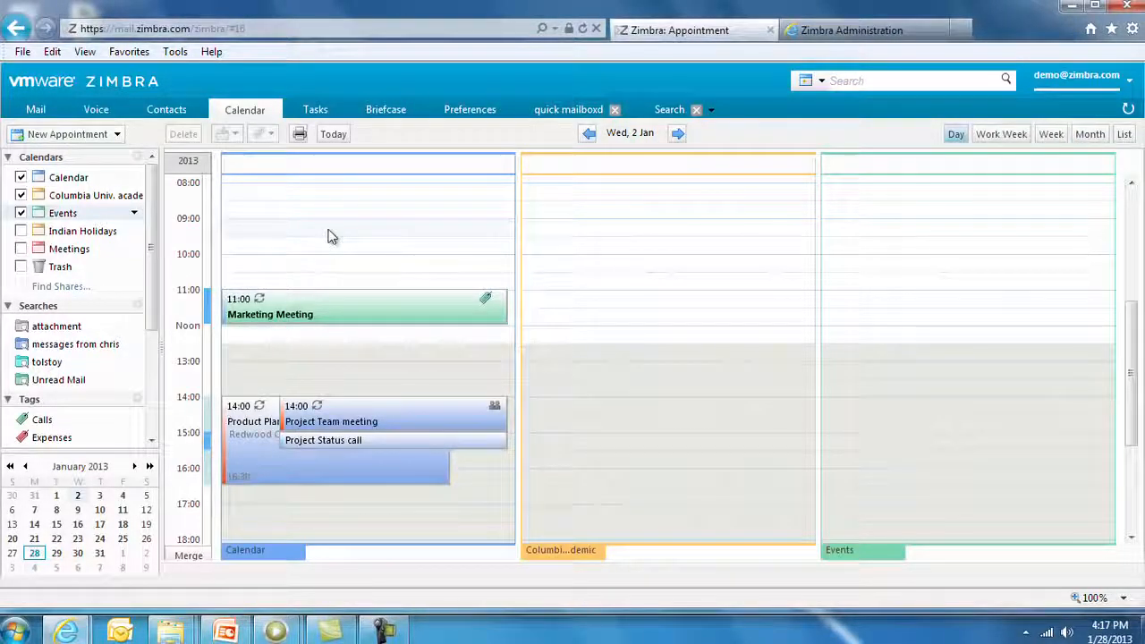
Create an appointment titled "Staff Meeting" for 2 January 2013, 09:00 to 09:30, and add the suggested attendee.
{"action": "double_click", "coordinate": [327, 236]}
{"action": "type", "text": "Staff Meeting"}
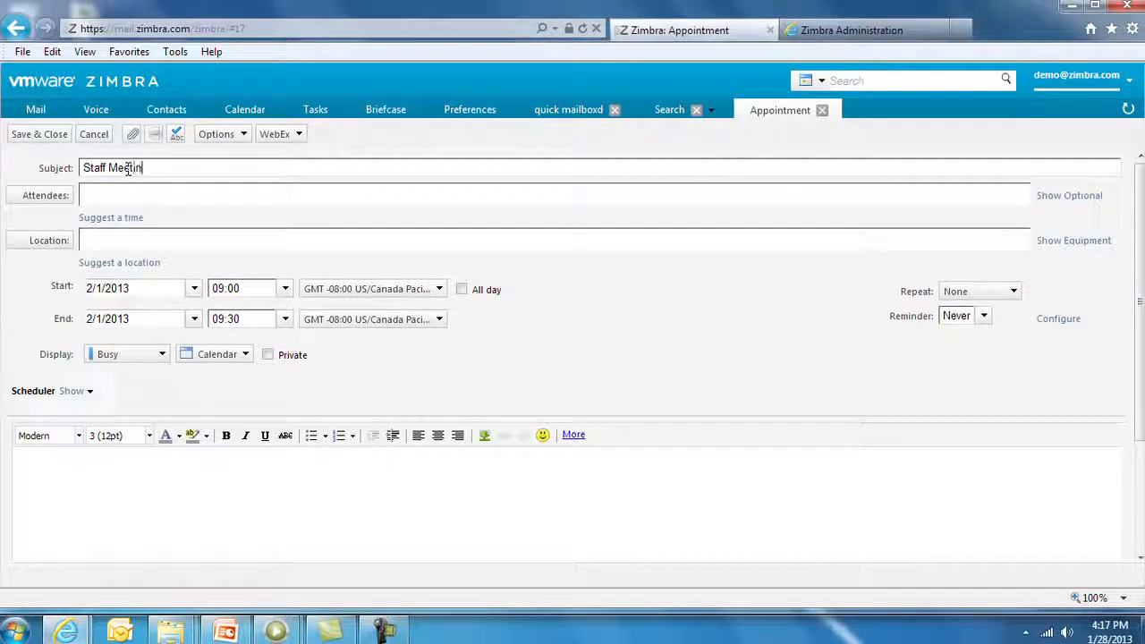
{"action": "left_click", "coordinate": [159, 198]}
{"action": "type", "text": "jing"}
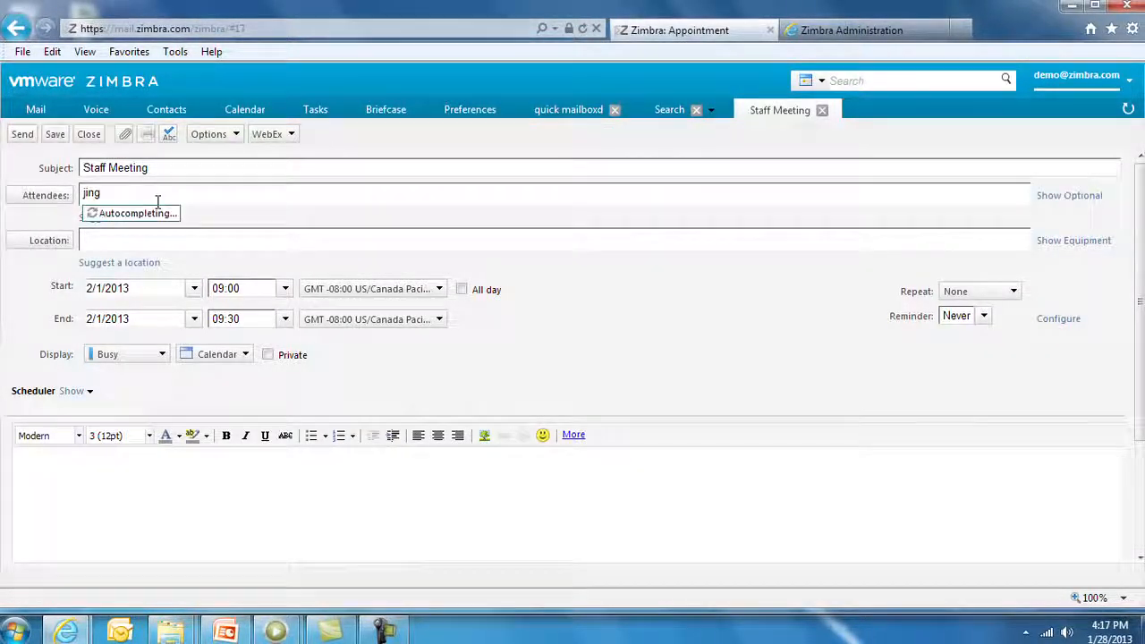
{"action": "key", "text": "Return"}
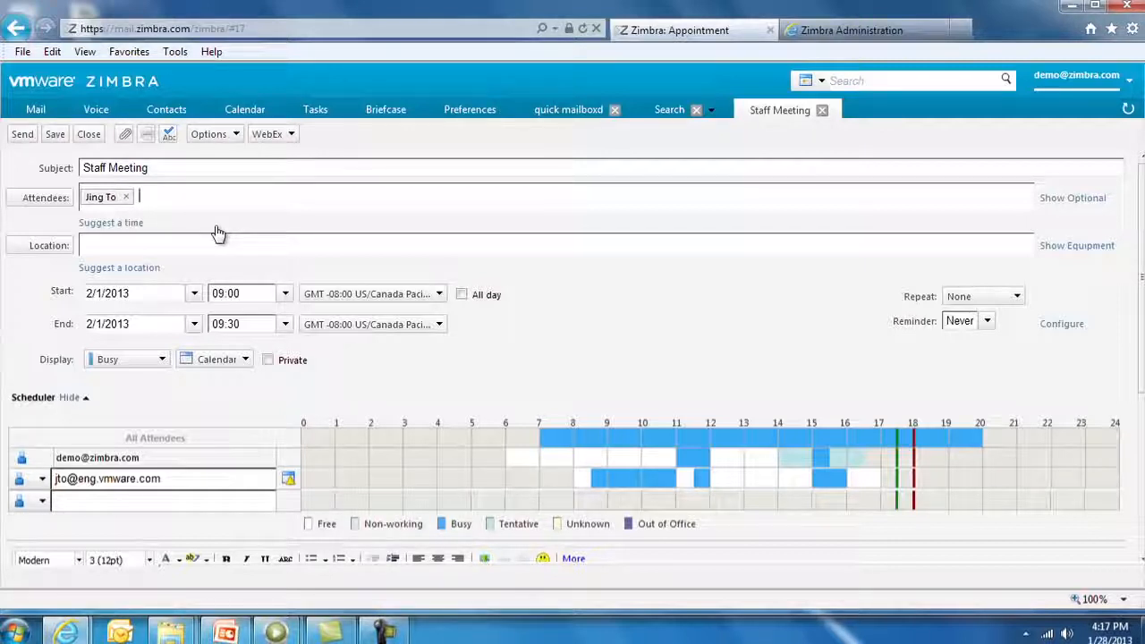
Search for the locations available to the Staff Meeting.
{"action": "left_click", "coordinate": [48, 245]}
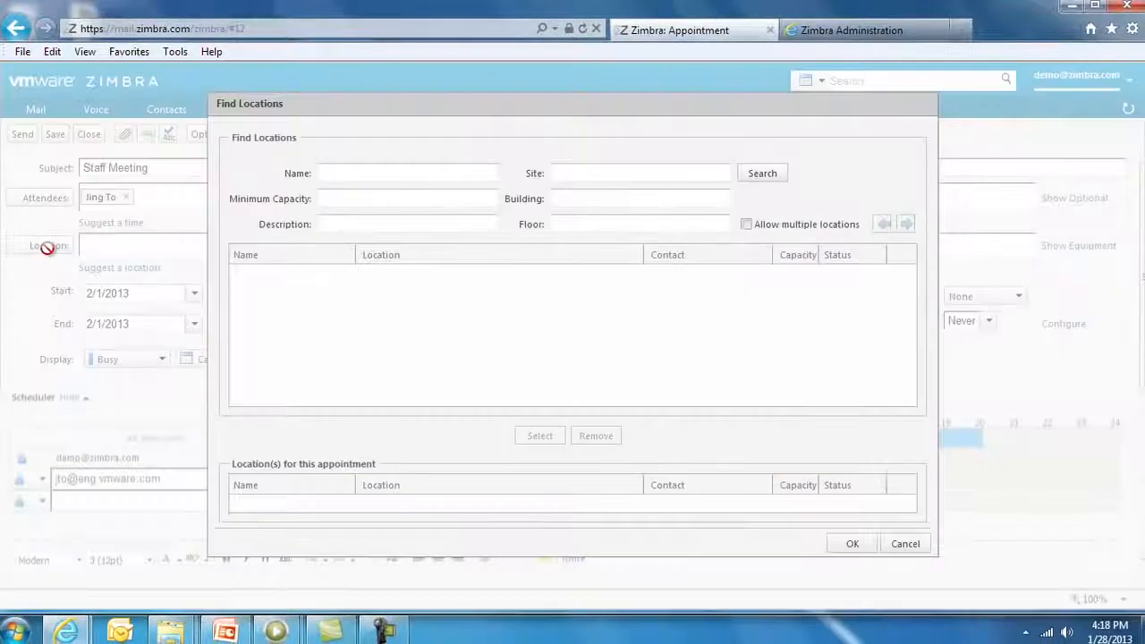
{"action": "left_click", "coordinate": [752, 177]}
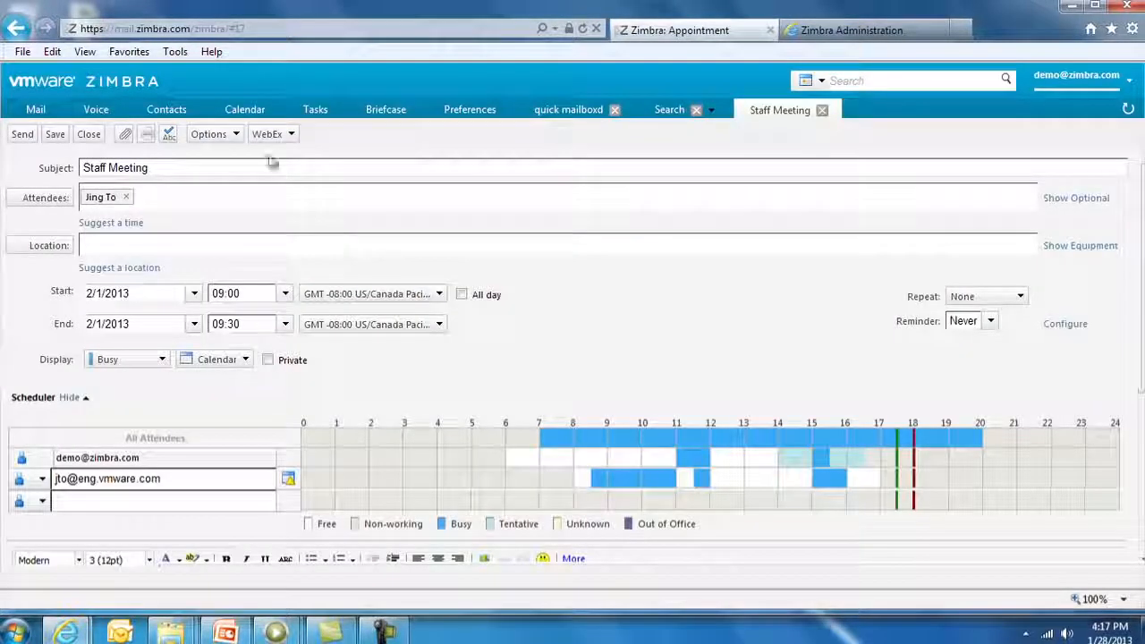
Insert WebEx details into the Staff Meeting using Account 1 and the WebEx meeting password, and review them in the appointment body.
{"action": "left_click", "coordinate": [288, 136]}
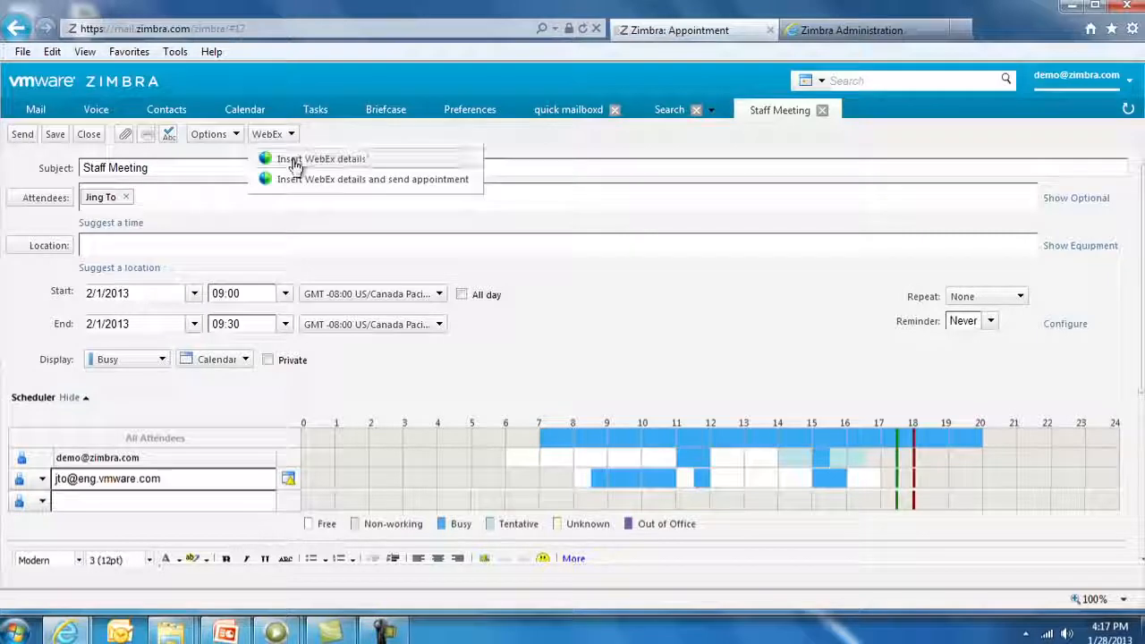
{"action": "left_click", "coordinate": [308, 159]}
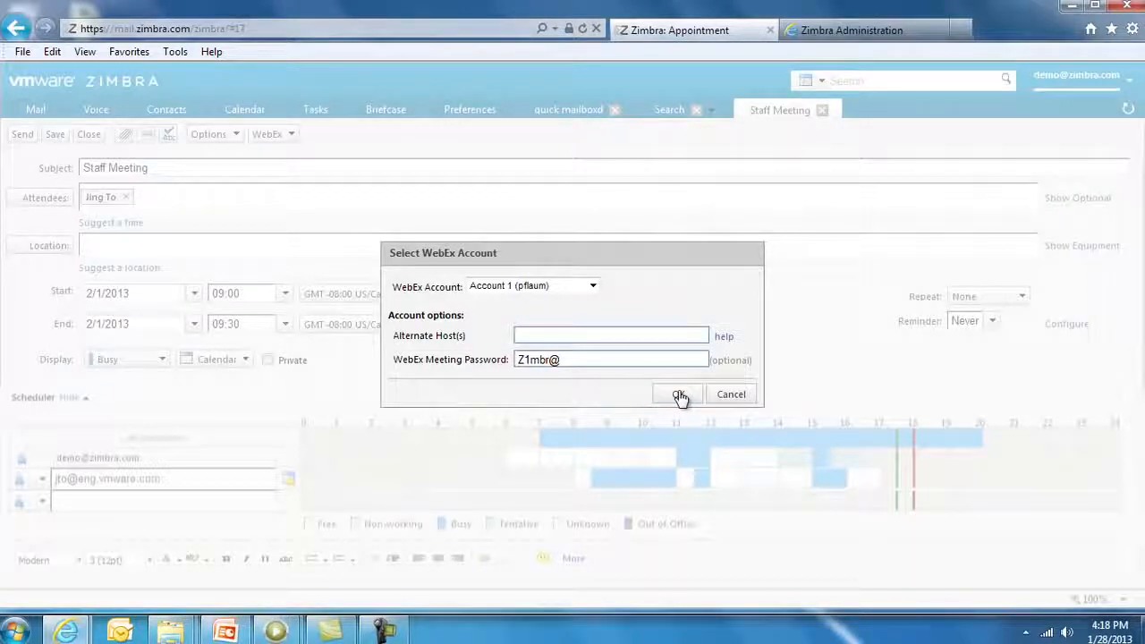
{"action": "left_click", "coordinate": [680, 396]}
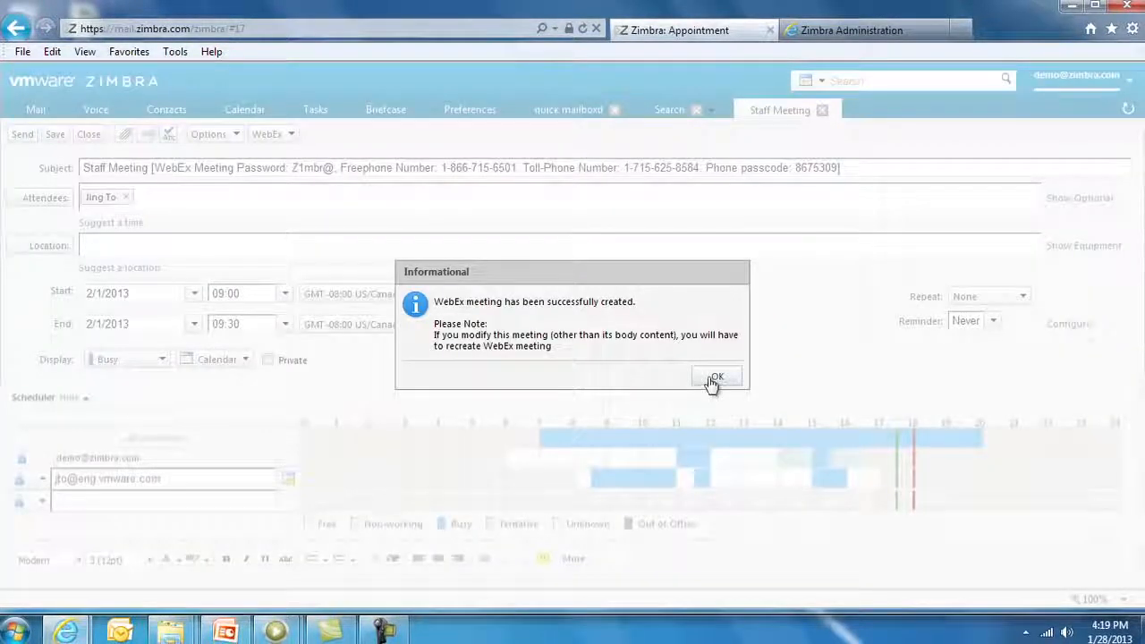
{"action": "left_click", "coordinate": [716, 379]}
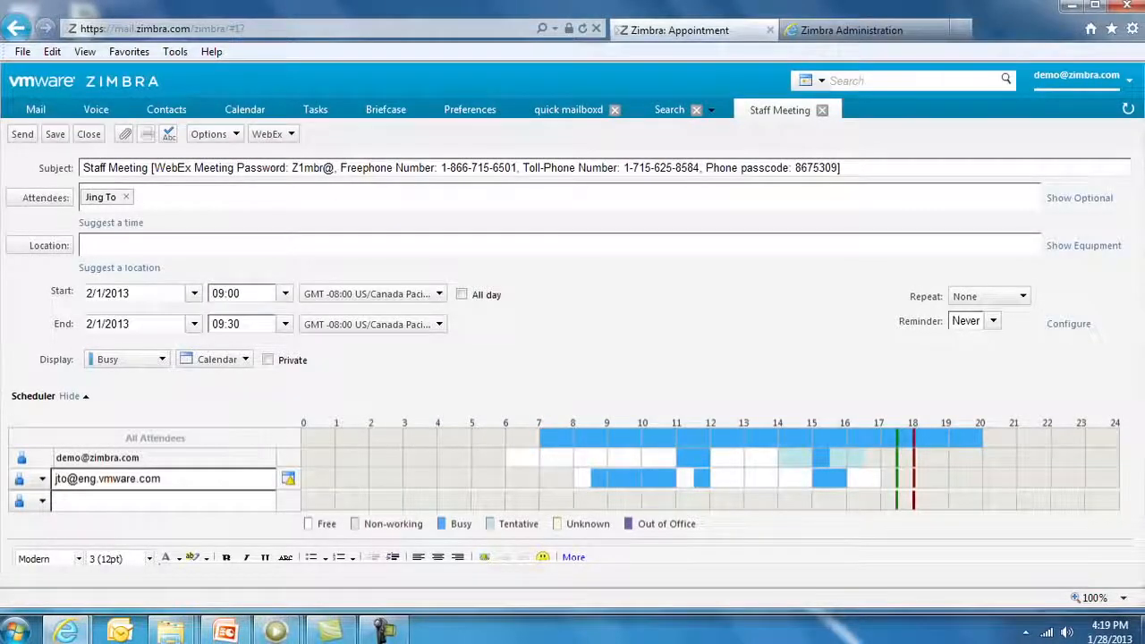
{"action": "scroll", "coordinate": [714, 402], "scroll_direction": "down", "scroll_amount": 4}
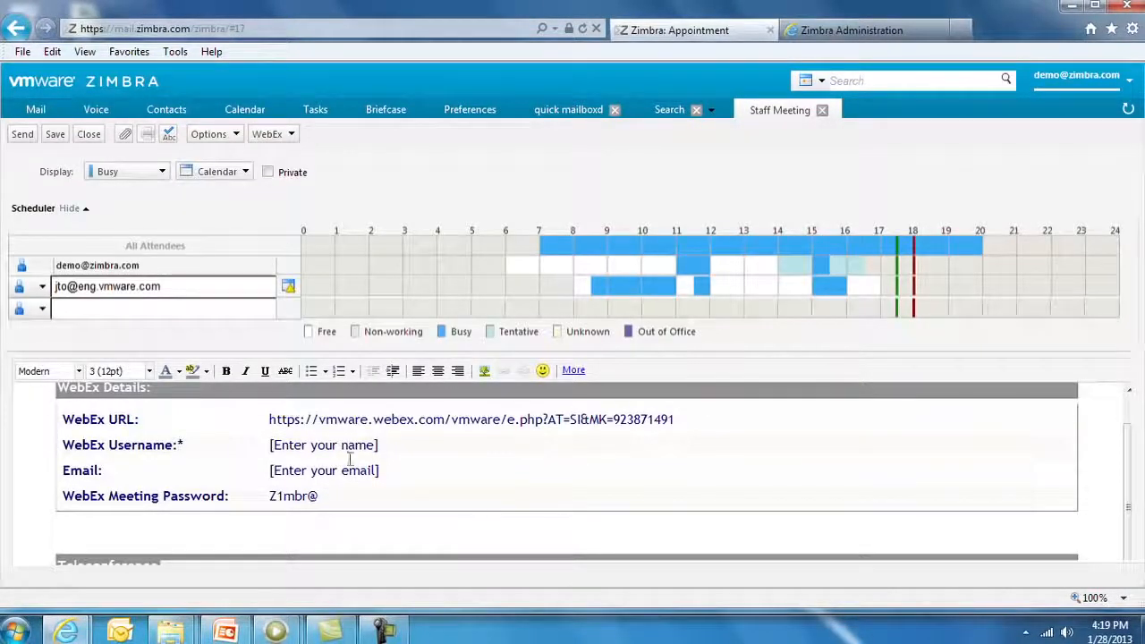
{"action": "scroll", "coordinate": [378, 470], "scroll_direction": "down", "scroll_amount": 4}
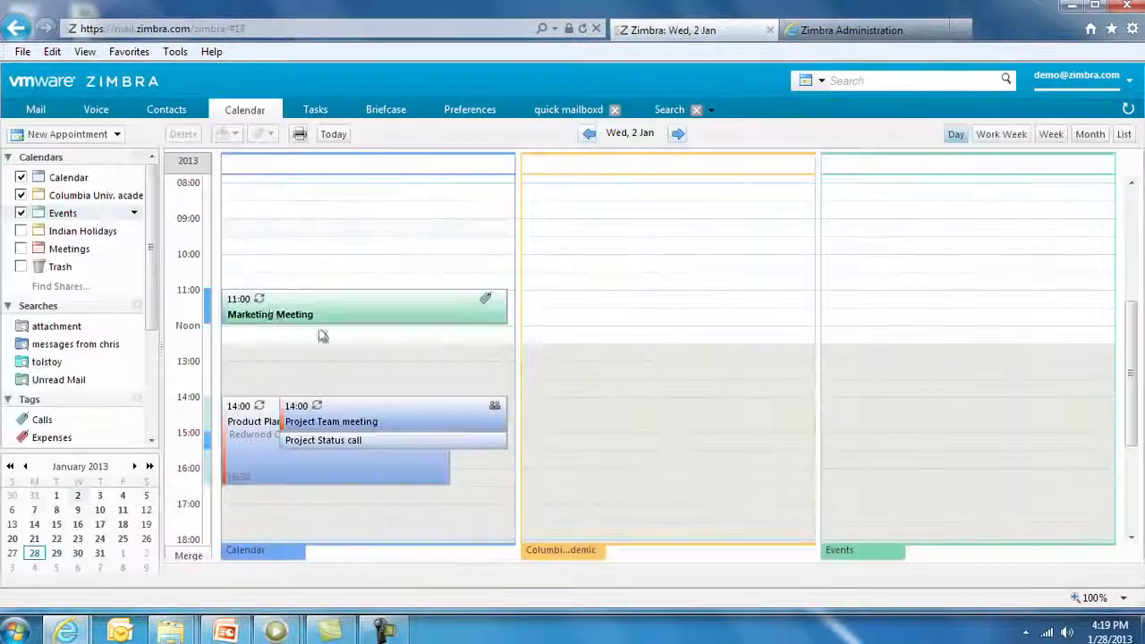
Open the sharing options of the main calendar.
{"action": "right_click", "coordinate": [71, 180]}
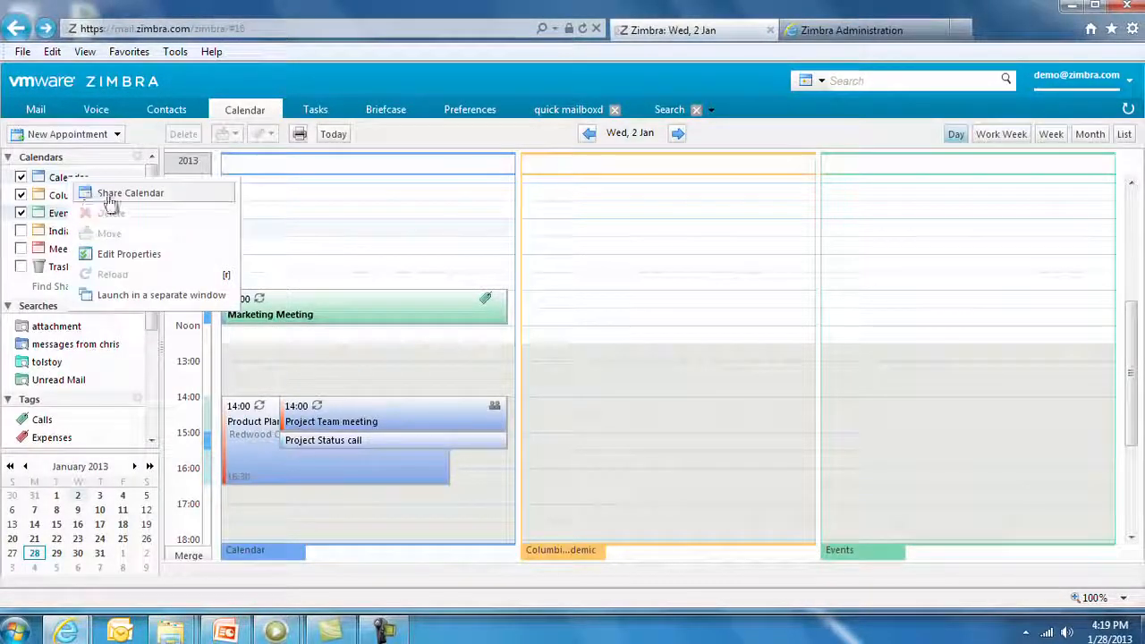
{"action": "left_click", "coordinate": [109, 195]}
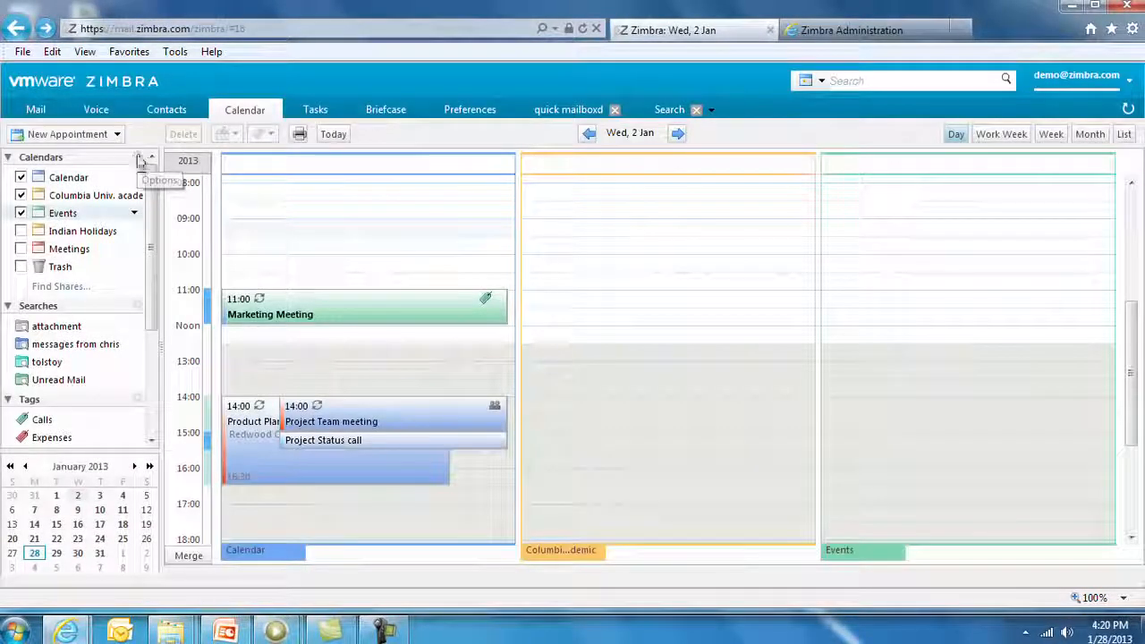
View the external calendar sources and the CalDAV account setup of the Other option, without adding a calendar.
{"action": "left_click", "coordinate": [141, 159]}
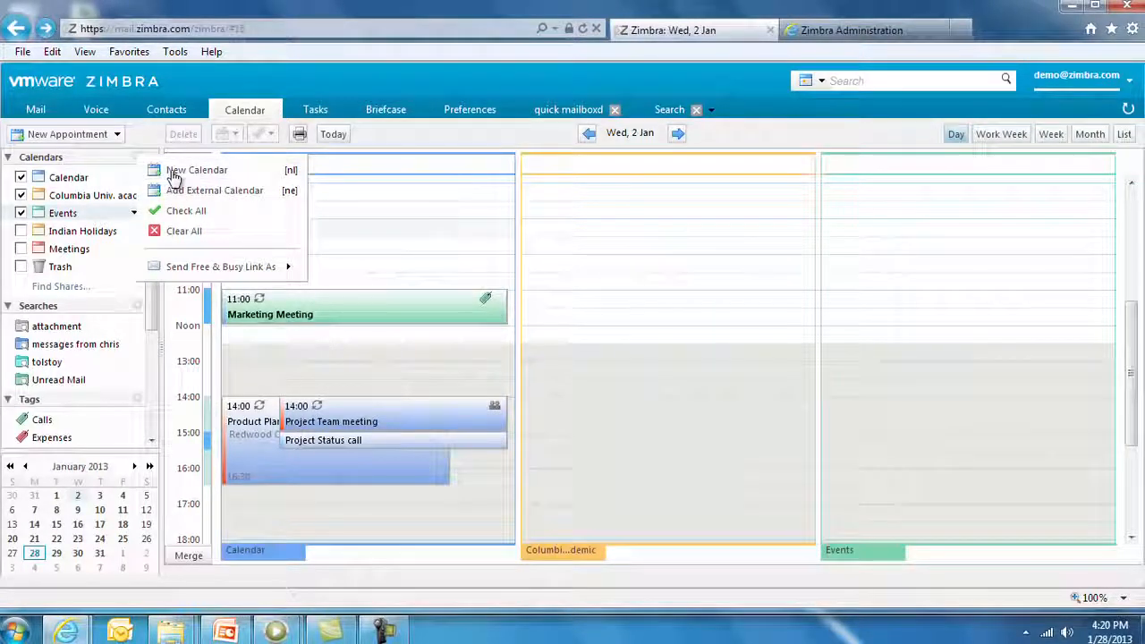
{"action": "left_click", "coordinate": [171, 171]}
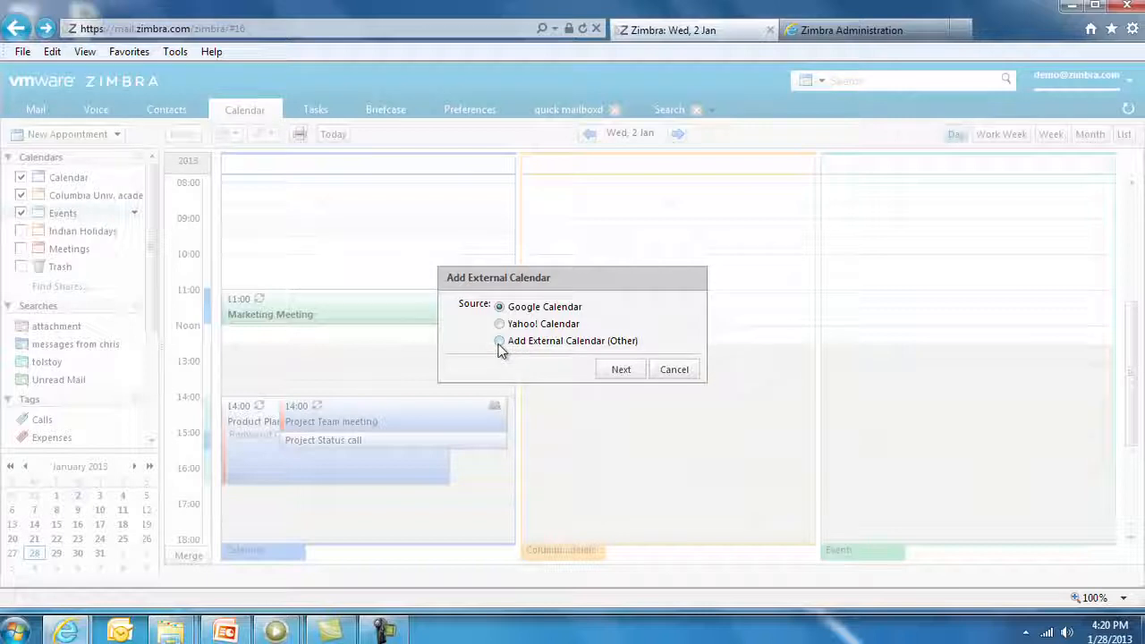
{"action": "left_click", "coordinate": [499, 342]}
{"action": "left_click", "coordinate": [615, 370]}
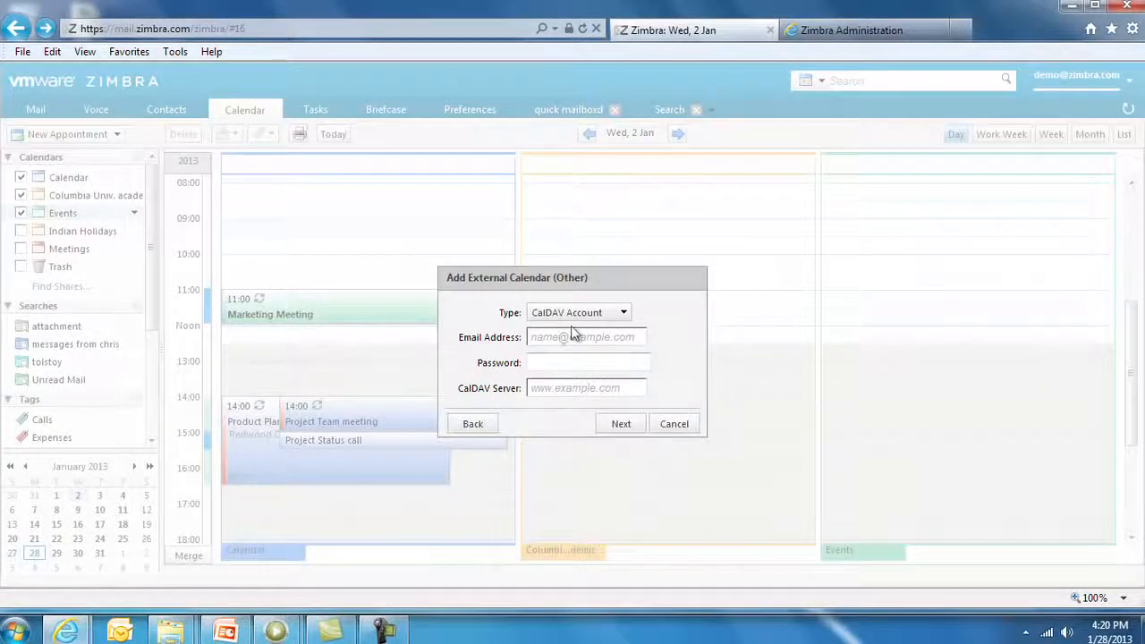
{"action": "left_click", "coordinate": [674, 424]}
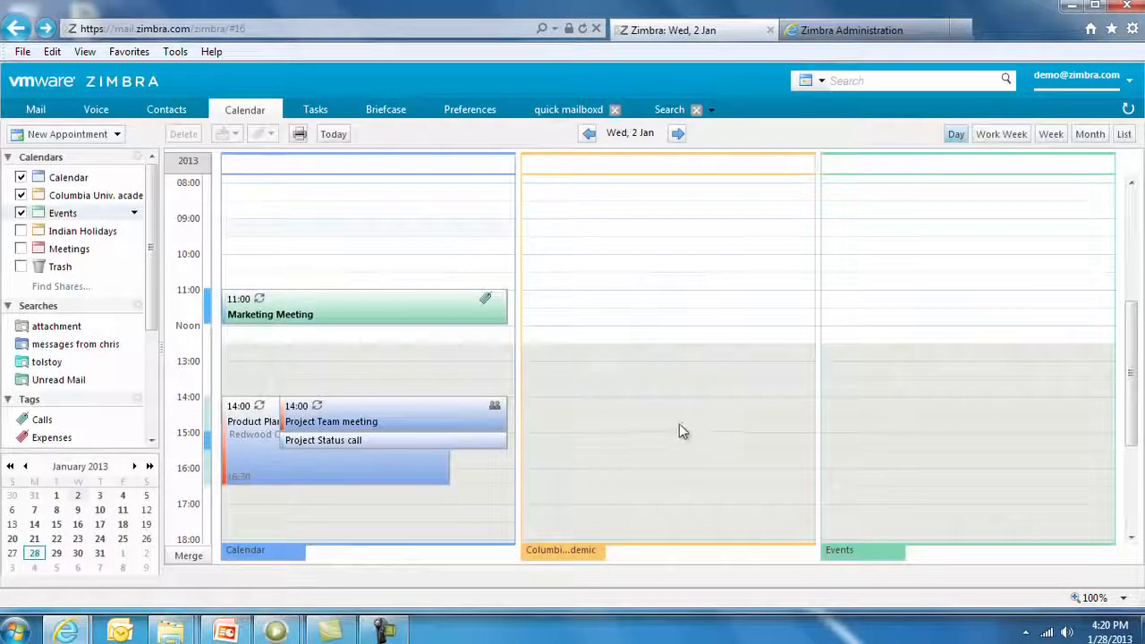
Reopen the main calendar's sharing options.
{"action": "right_click", "coordinate": [82, 180]}
{"action": "left_click", "coordinate": [134, 191]}
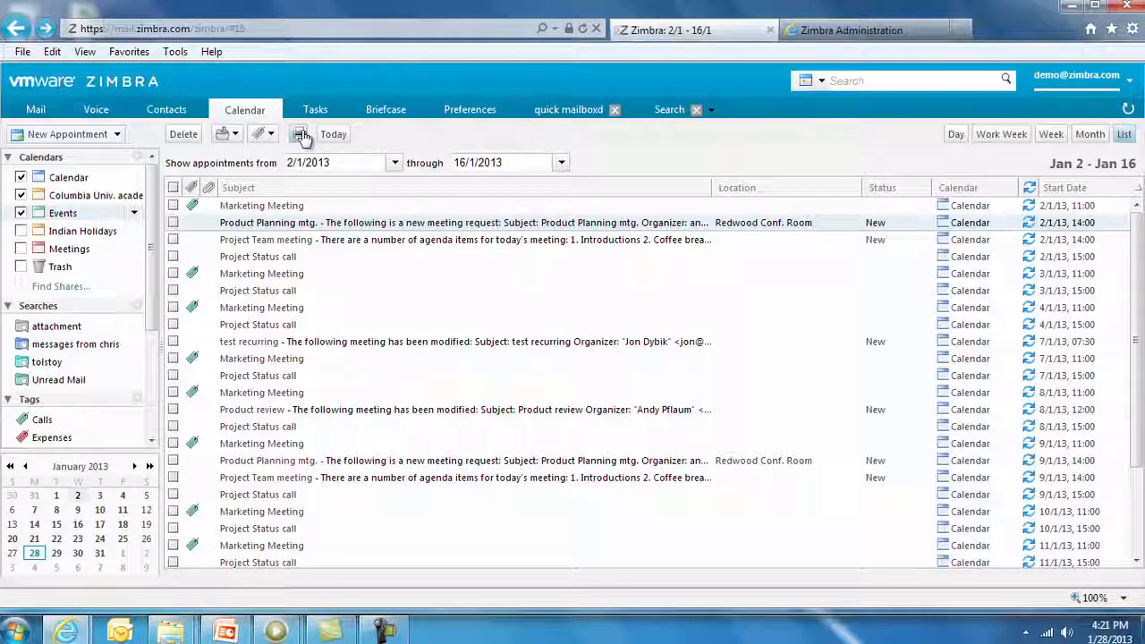
View the calendar's print options, including the print view choices and the Fit to Page settings, without printing.
{"action": "left_click", "coordinate": [303, 136]}
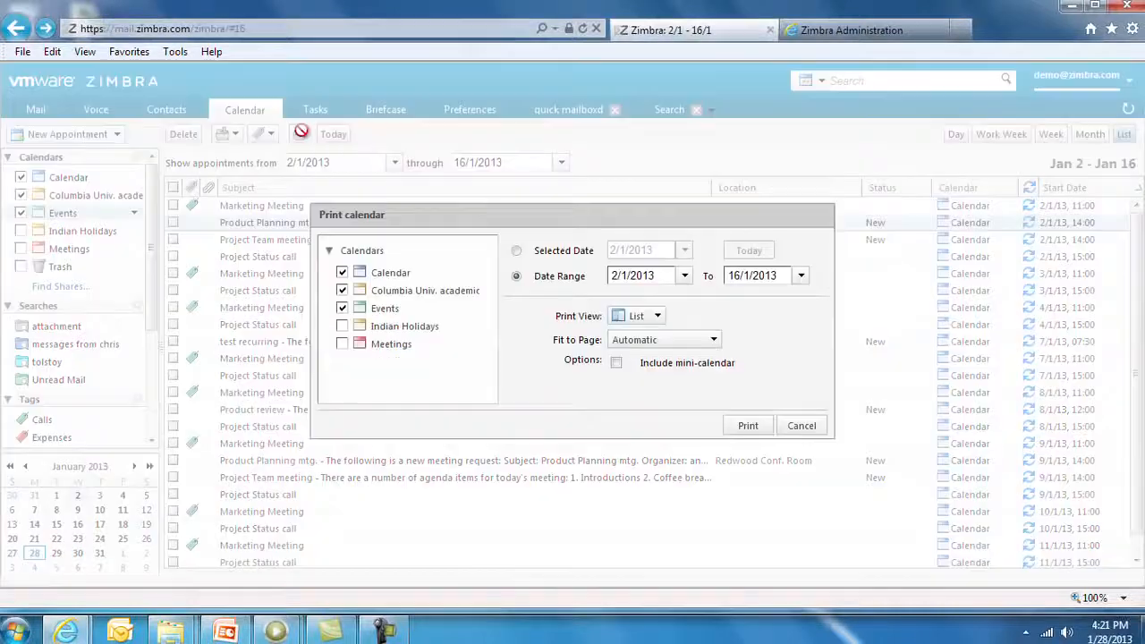
{"action": "left_click", "coordinate": [657, 315]}
{"action": "left_click", "coordinate": [702, 341]}
{"action": "left_click", "coordinate": [714, 342]}
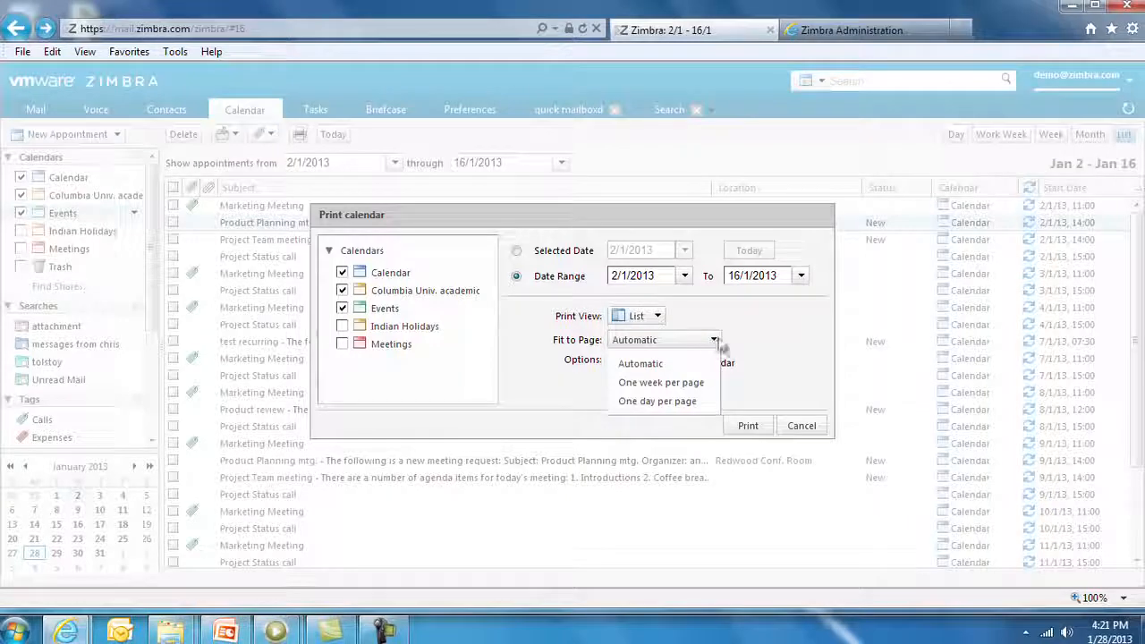
{"action": "left_click", "coordinate": [774, 337]}
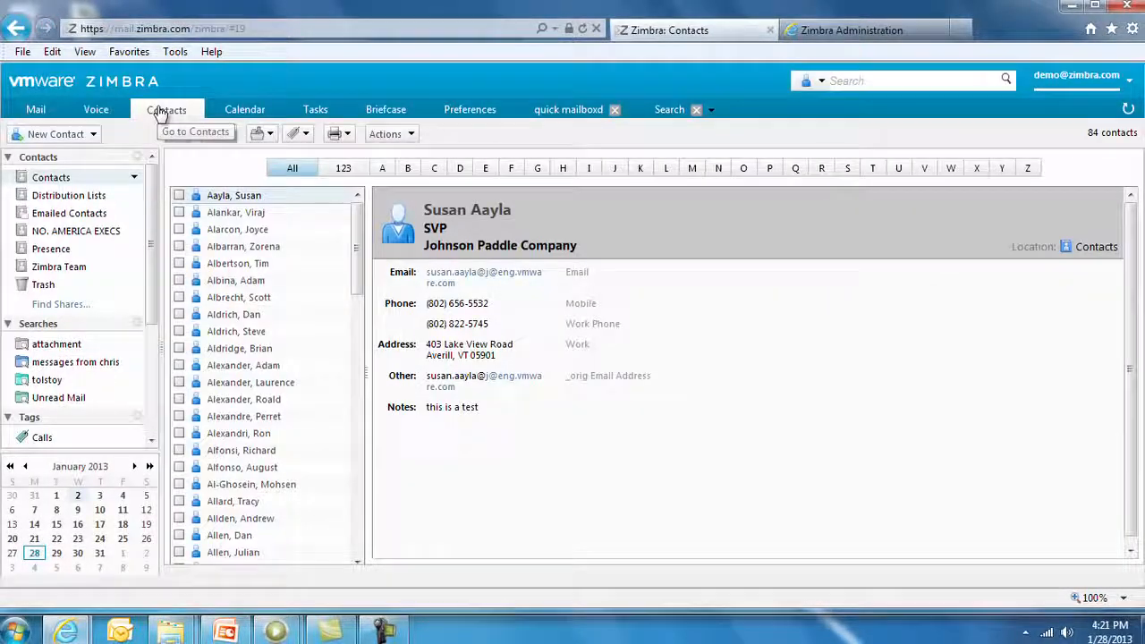
Filter the contacts to the letter S and view the contact card of the listed person.
{"action": "left_click", "coordinate": [847, 168]}
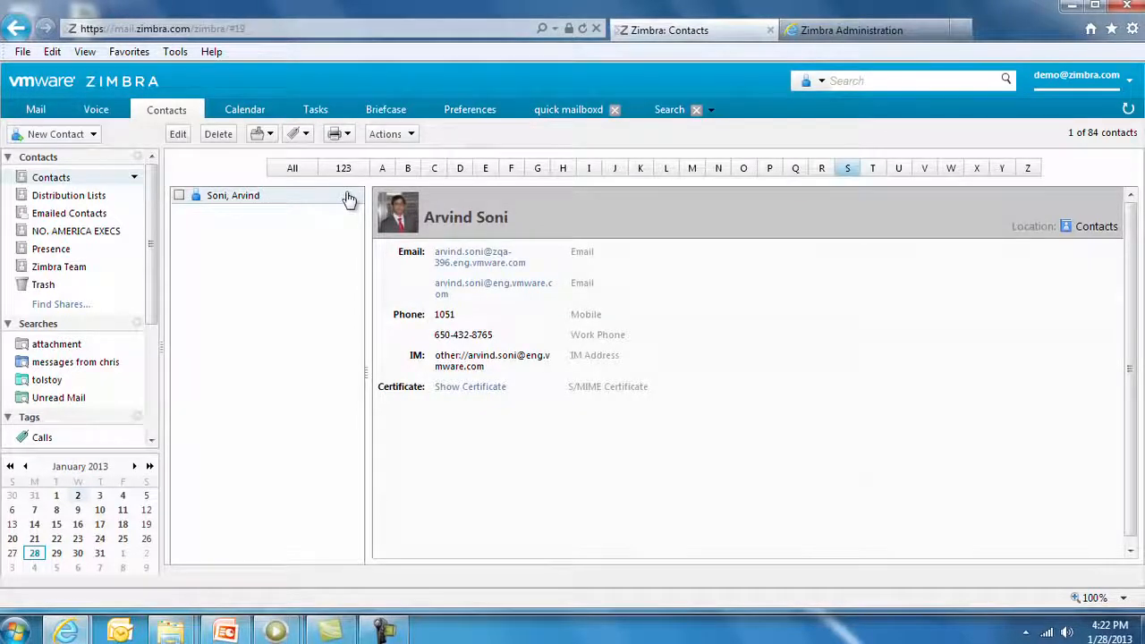
{"action": "mouse_move", "coordinate": [340, 205]}
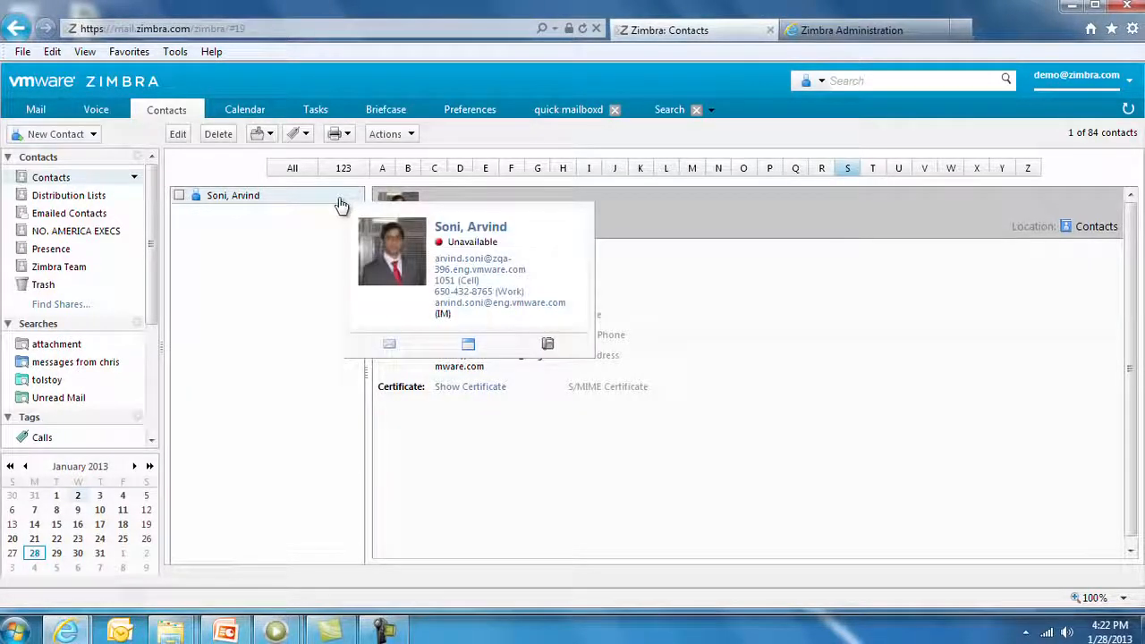
View the Distribution Lists, and examine the actions available for a contact in the Contacts address book.
{"action": "left_click", "coordinate": [53, 197]}
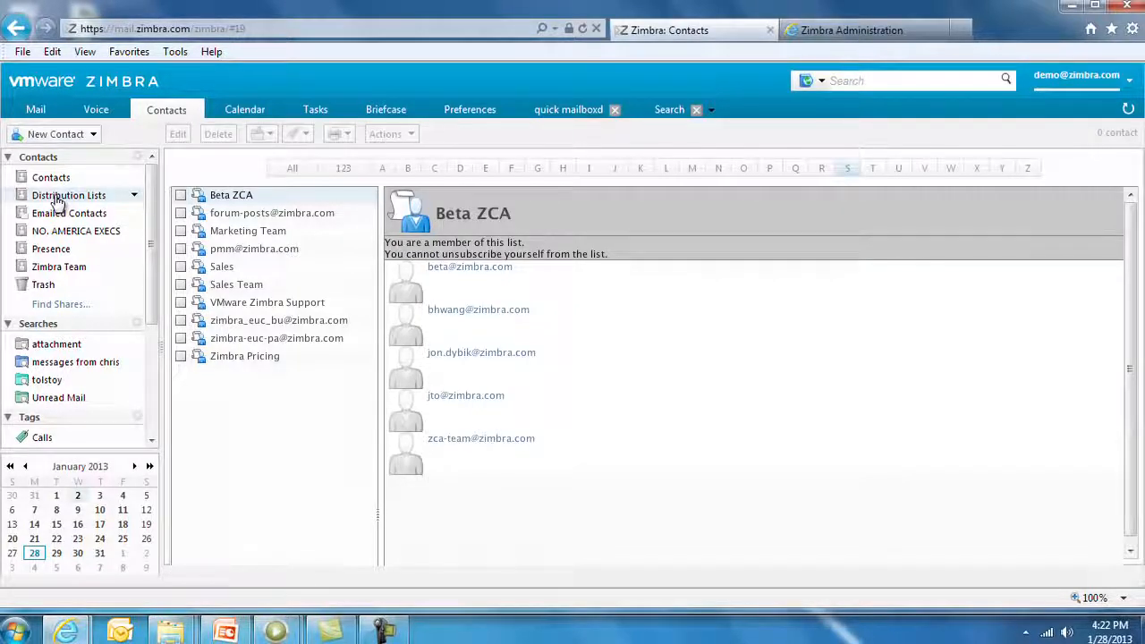
{"action": "left_click", "coordinate": [51, 177]}
{"action": "right_click", "coordinate": [233, 281]}
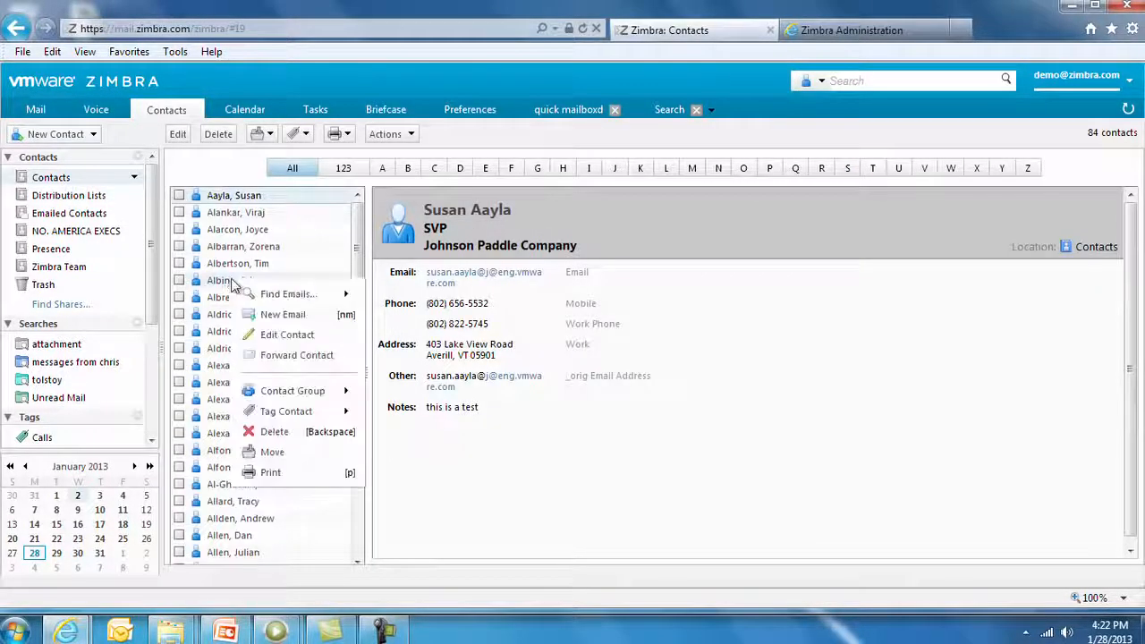
{"action": "left_click", "coordinate": [265, 354]}
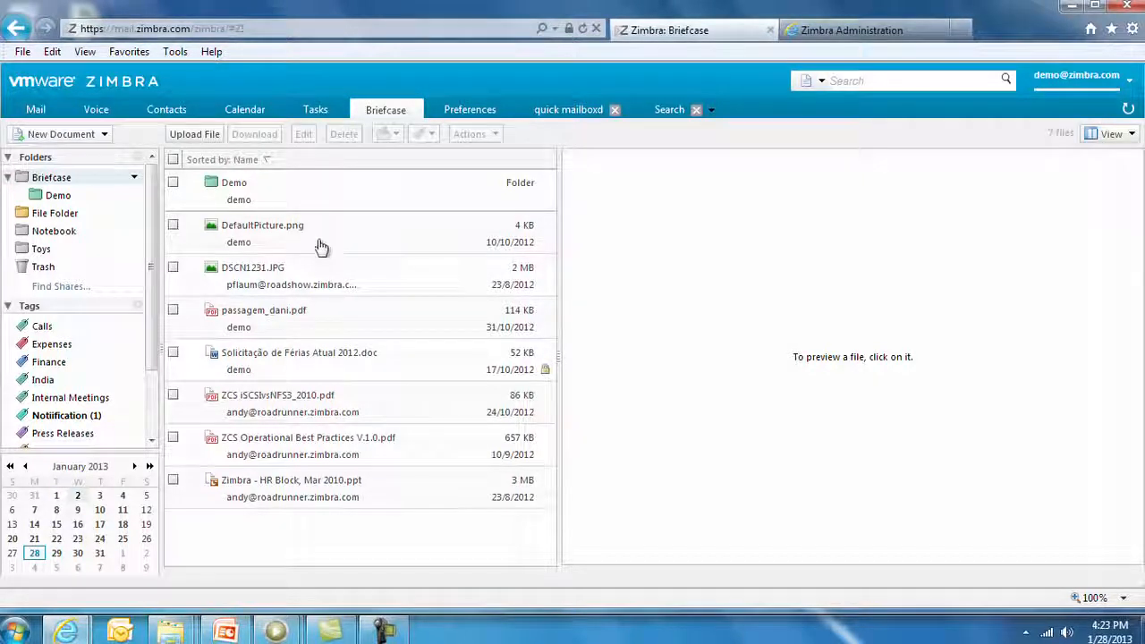
Preview DSCN1231.JPG in the Briefcase and view the file's available actions, such as Check Out File.
{"action": "left_click", "coordinate": [359, 286]}
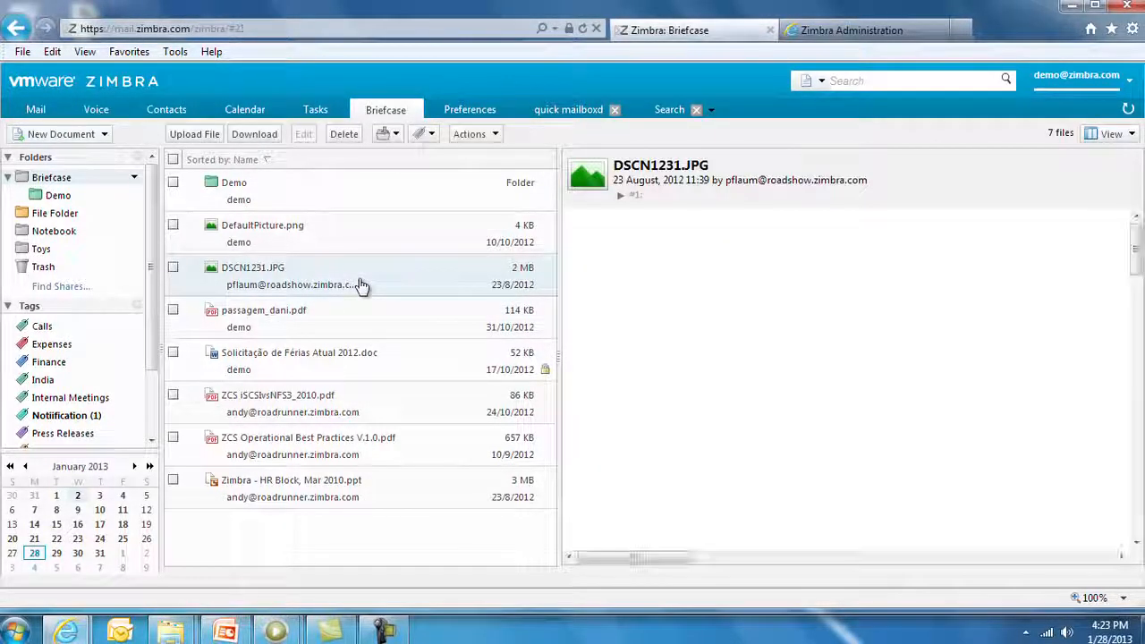
{"action": "right_click", "coordinate": [360, 284]}
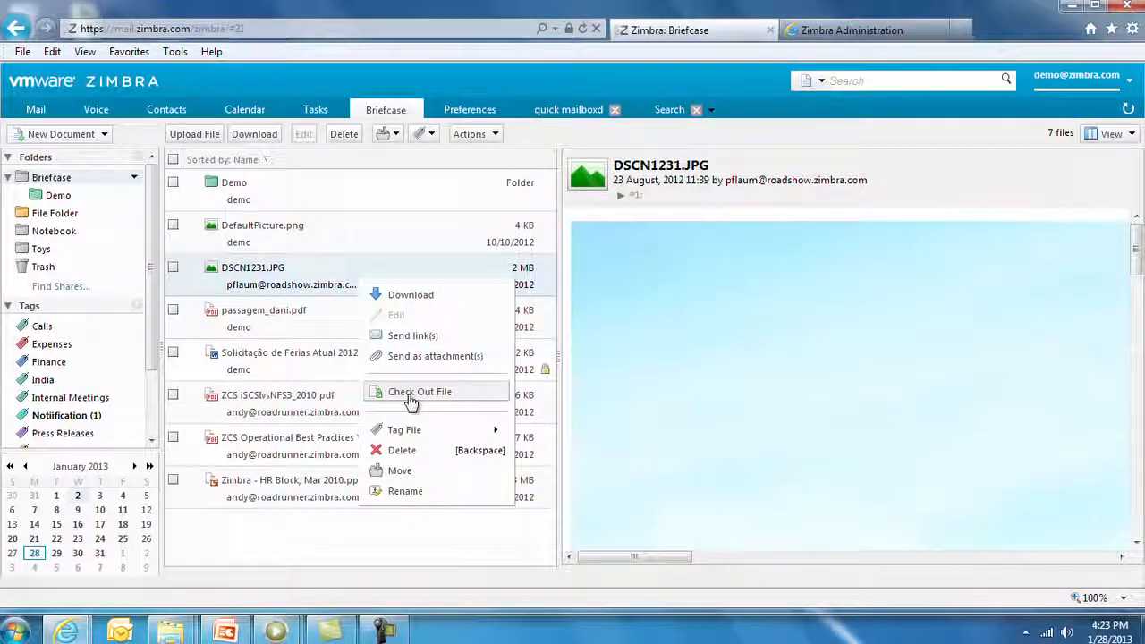
Open the folder sharing options of the Briefcase folder.
{"action": "left_click", "coordinate": [81, 176]}
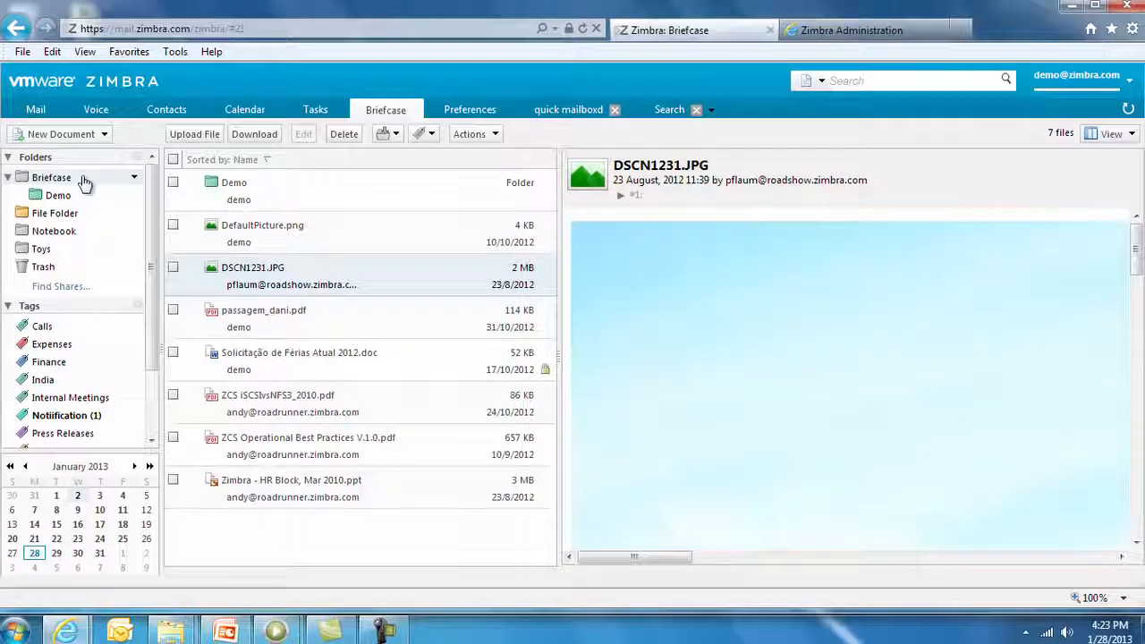
{"action": "right_click", "coordinate": [81, 176]}
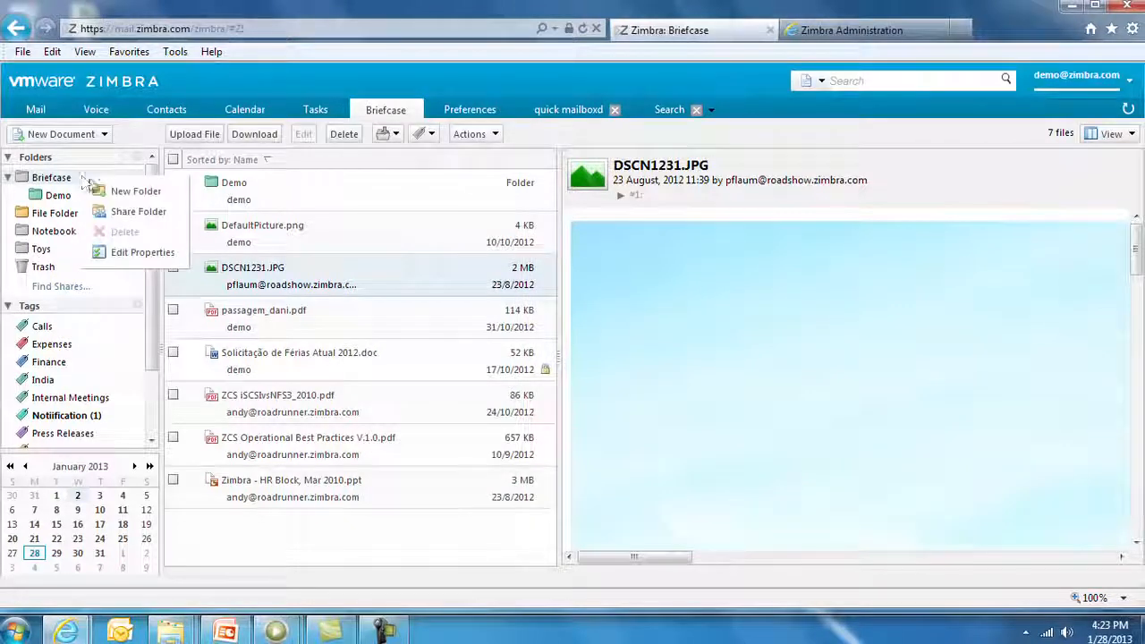
{"action": "left_click", "coordinate": [136, 212]}
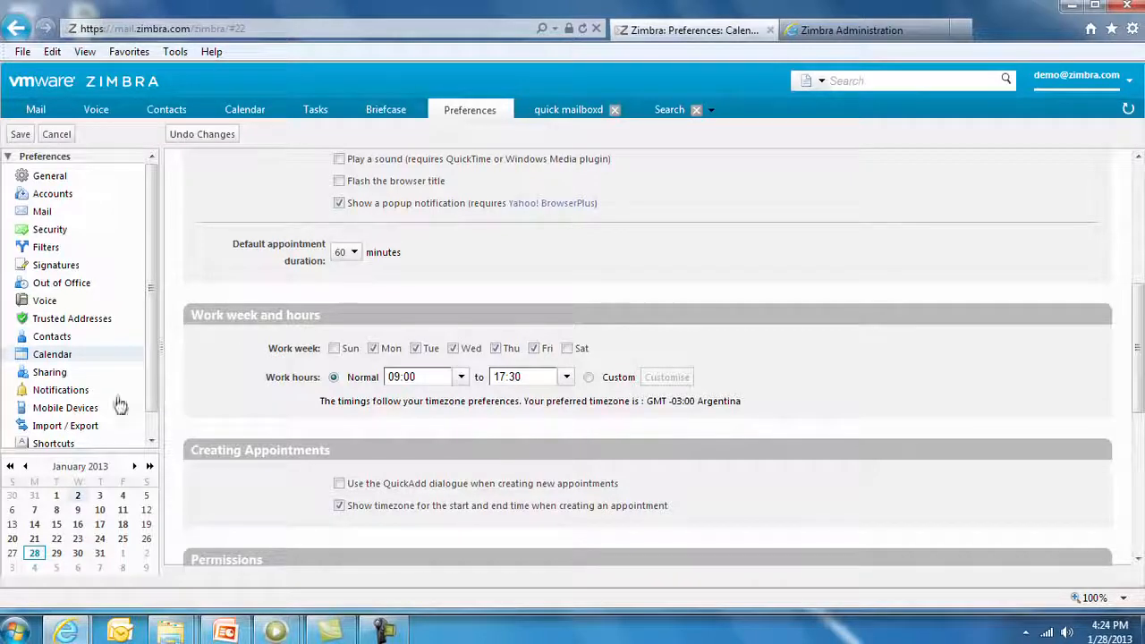
View the Import / Export preferences and browse for a file to import, without choosing one.
{"action": "left_click", "coordinate": [74, 428]}
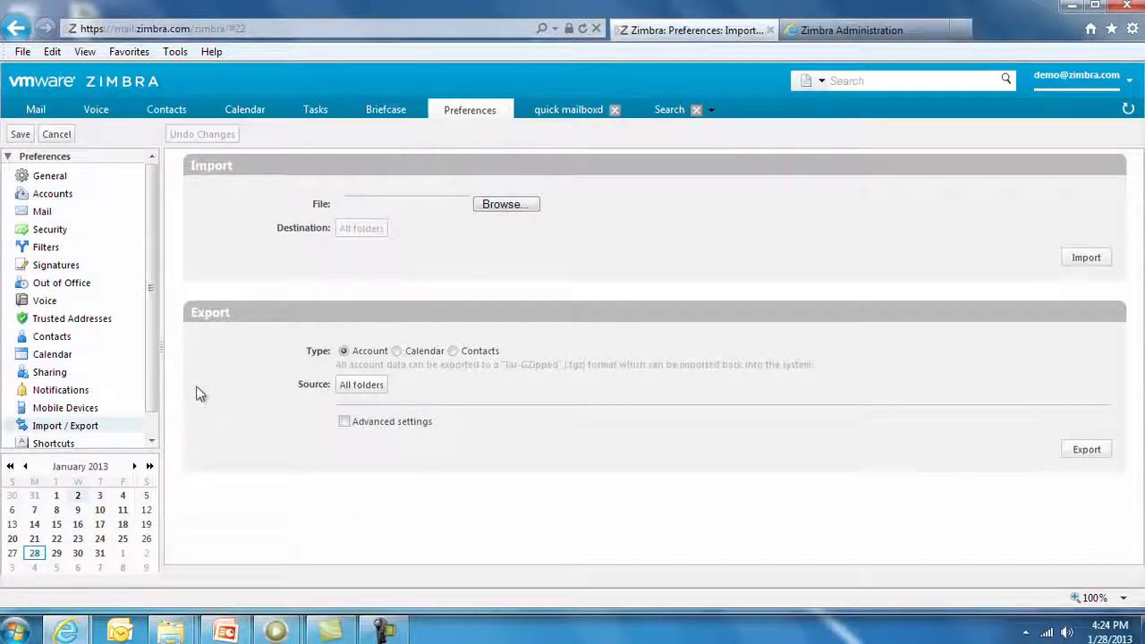
{"action": "left_click", "coordinate": [506, 204]}
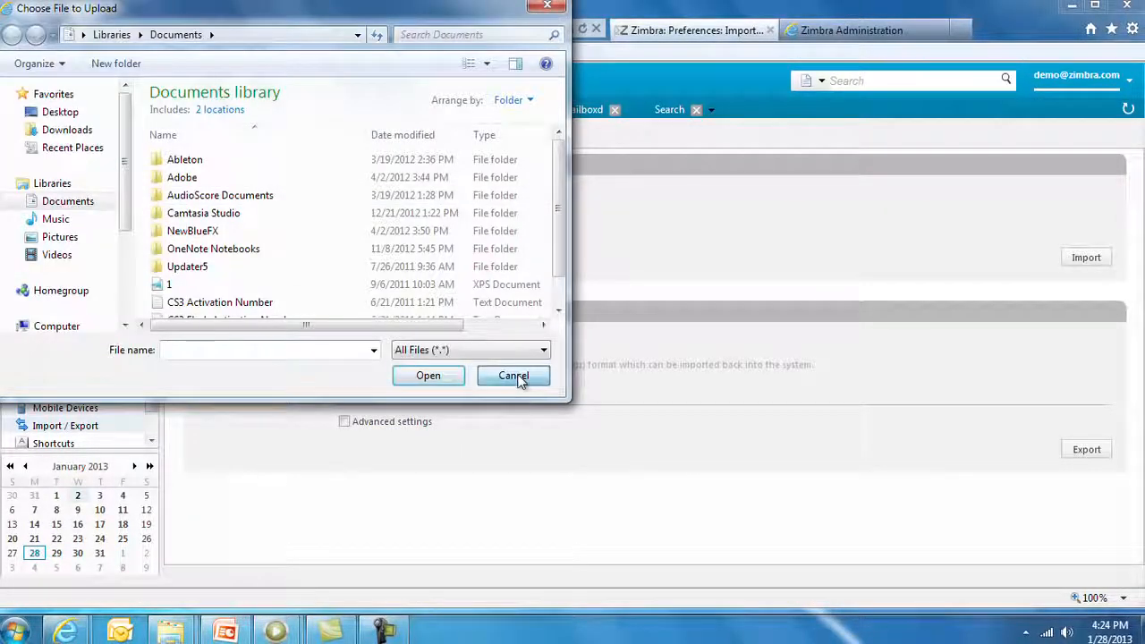
{"action": "left_click", "coordinate": [514, 375]}
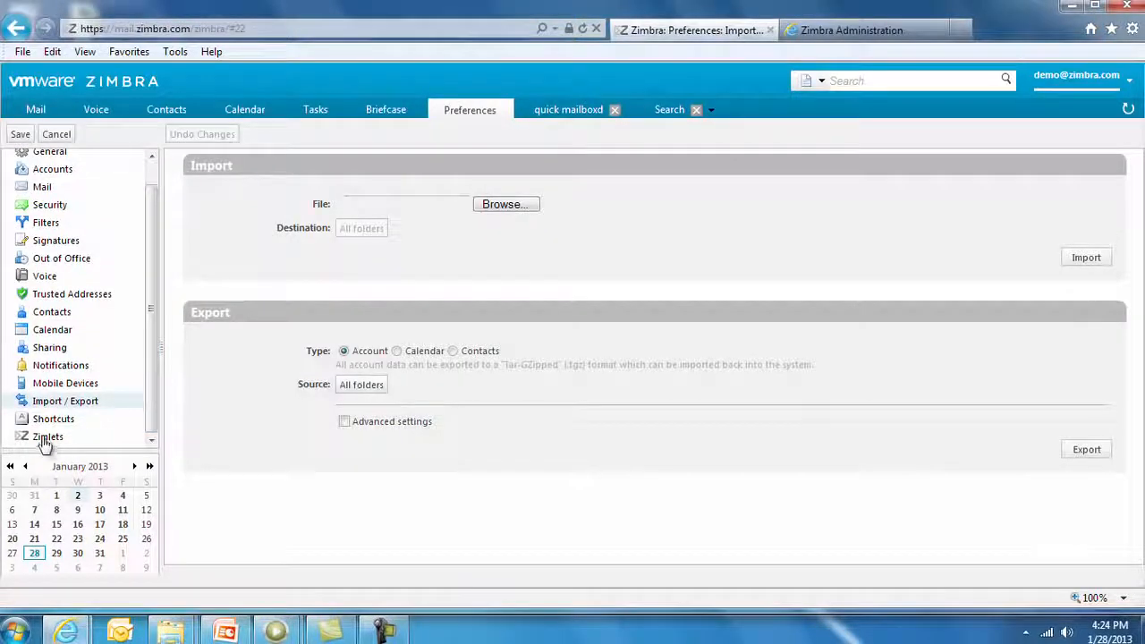
View the list of Zimlets in the preferences and return to the Calendar preferences.
{"action": "left_click", "coordinate": [47, 438]}
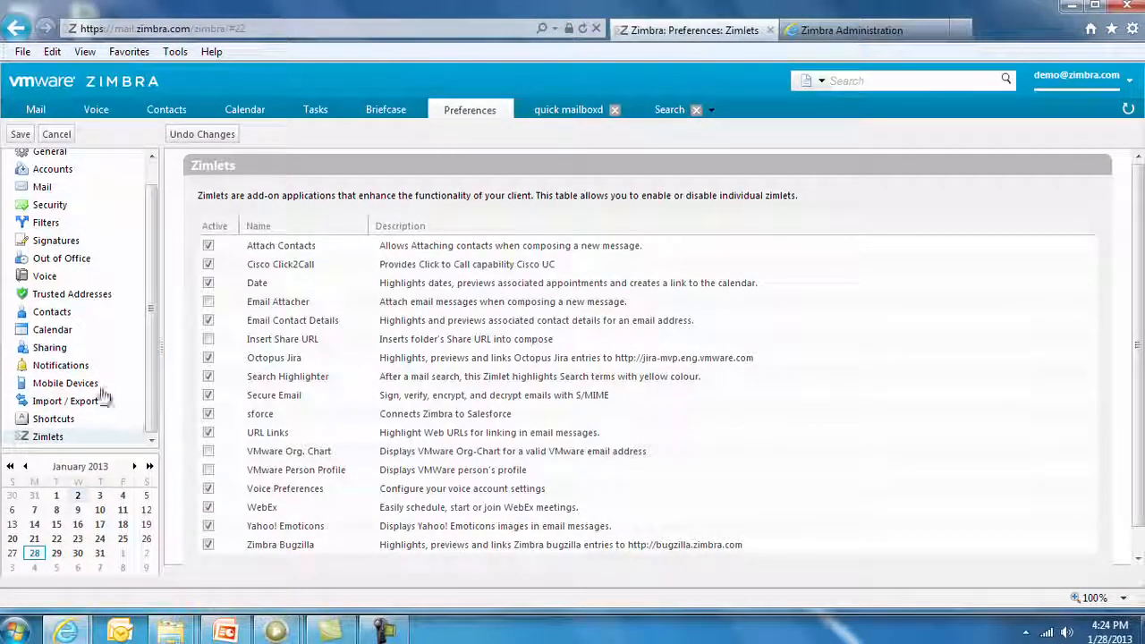
{"action": "left_click", "coordinate": [50, 333]}
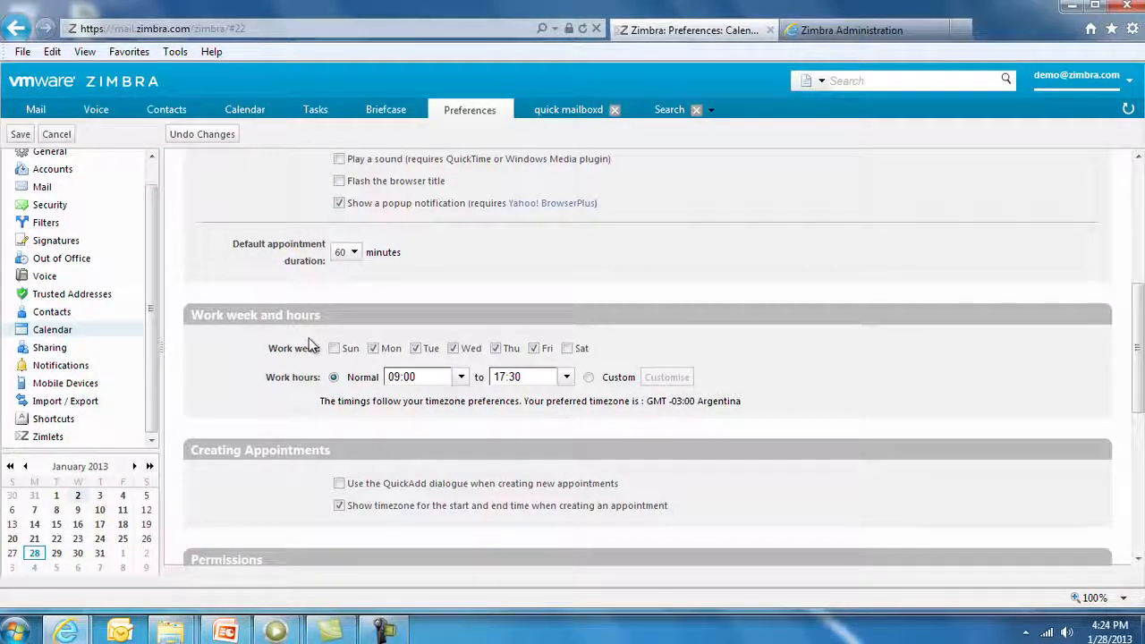
View the Mobile Devices preferences and select the iPad to examine its sync options.
{"action": "scroll", "coordinate": [121, 385], "scroll_direction": "up", "scroll_amount": 1}
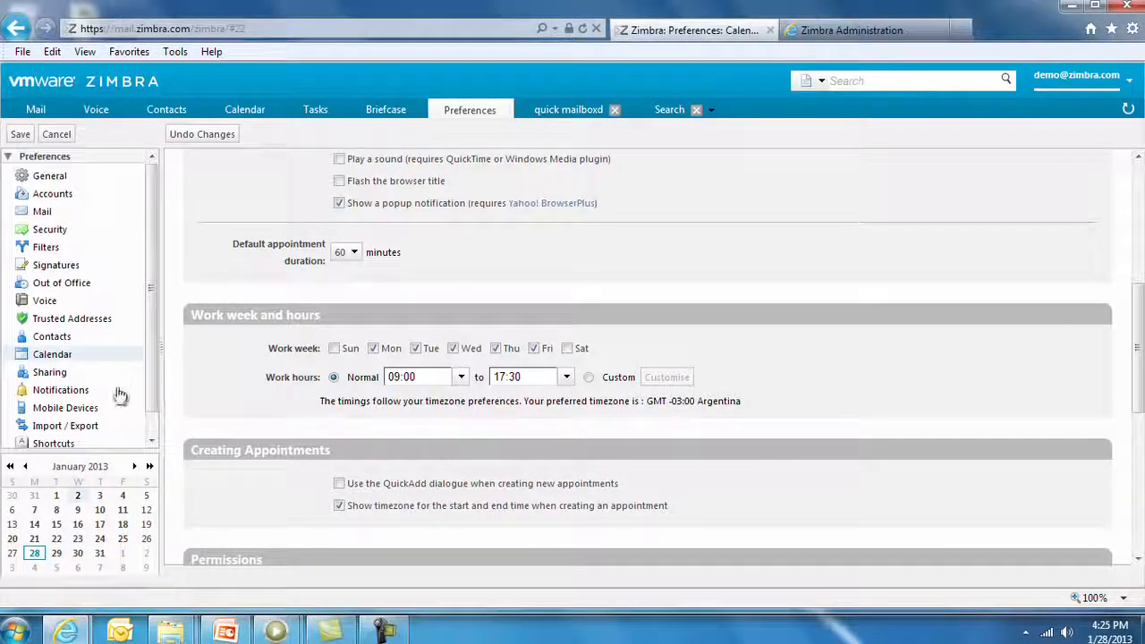
{"action": "left_click", "coordinate": [77, 409]}
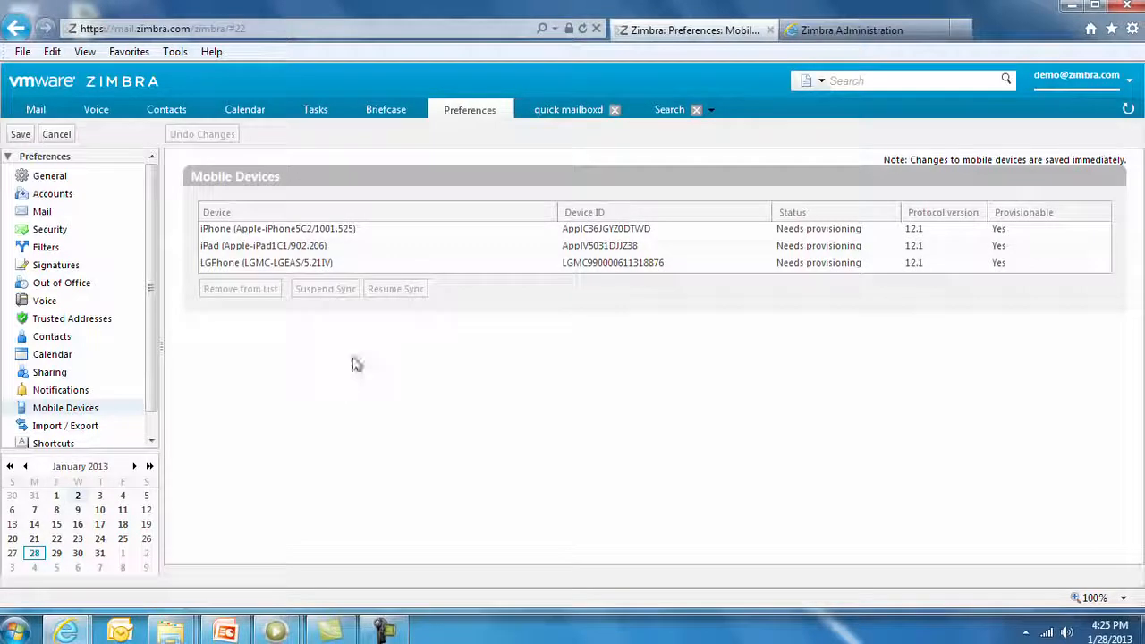
{"action": "left_click", "coordinate": [345, 245]}
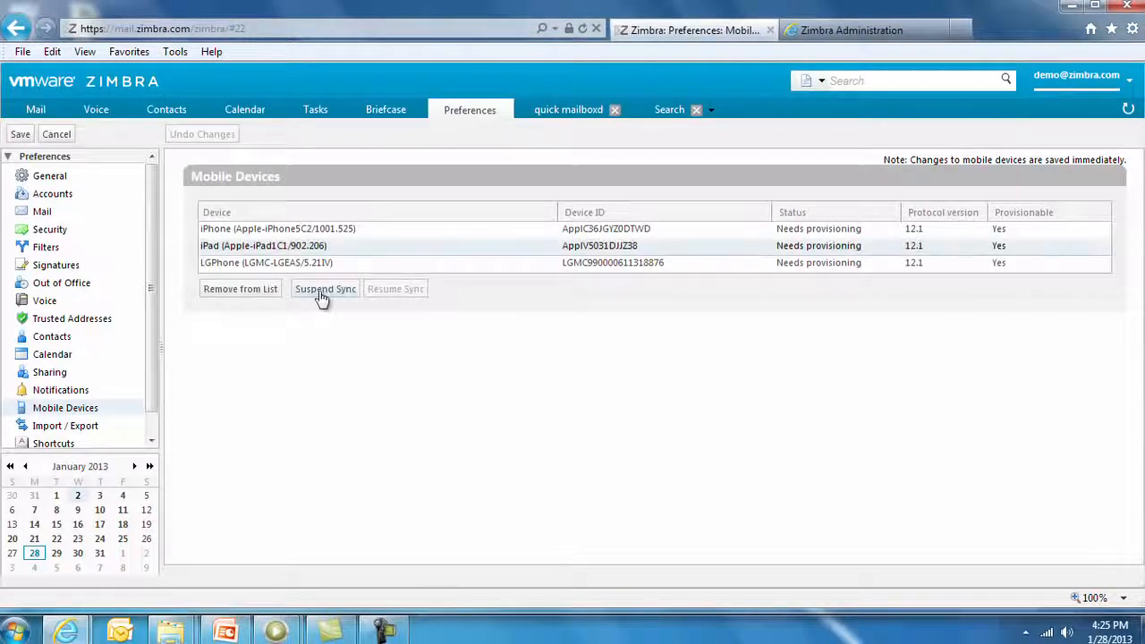